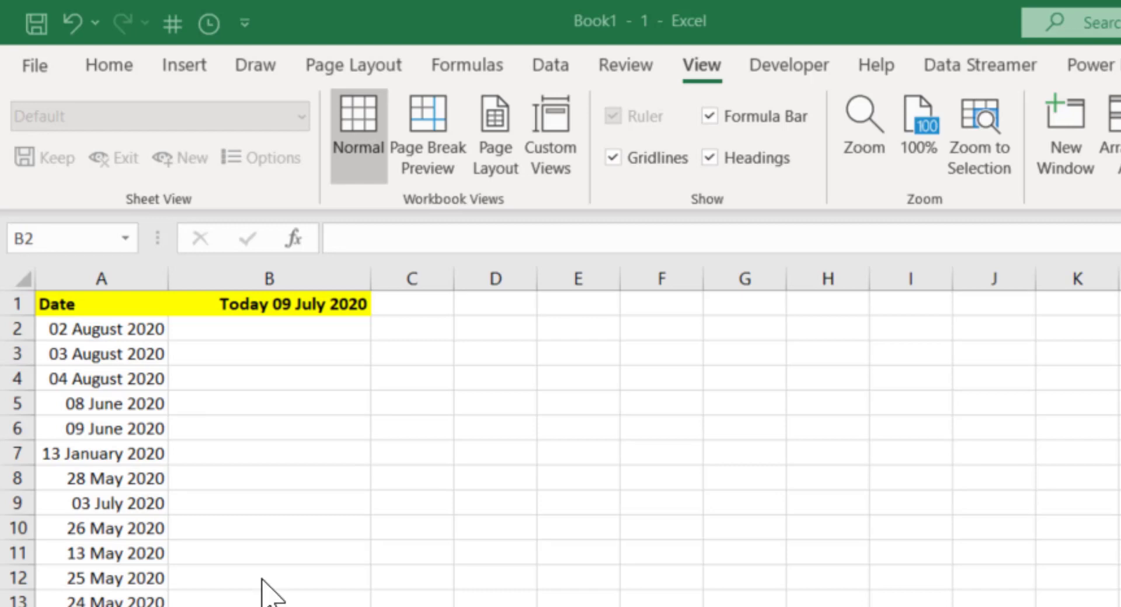
# Step: Enter =DATEDIF(A2,TODAY(),"m") in B2 to count whole months since A2's date
pyautogui.doubleClick(295, 328)
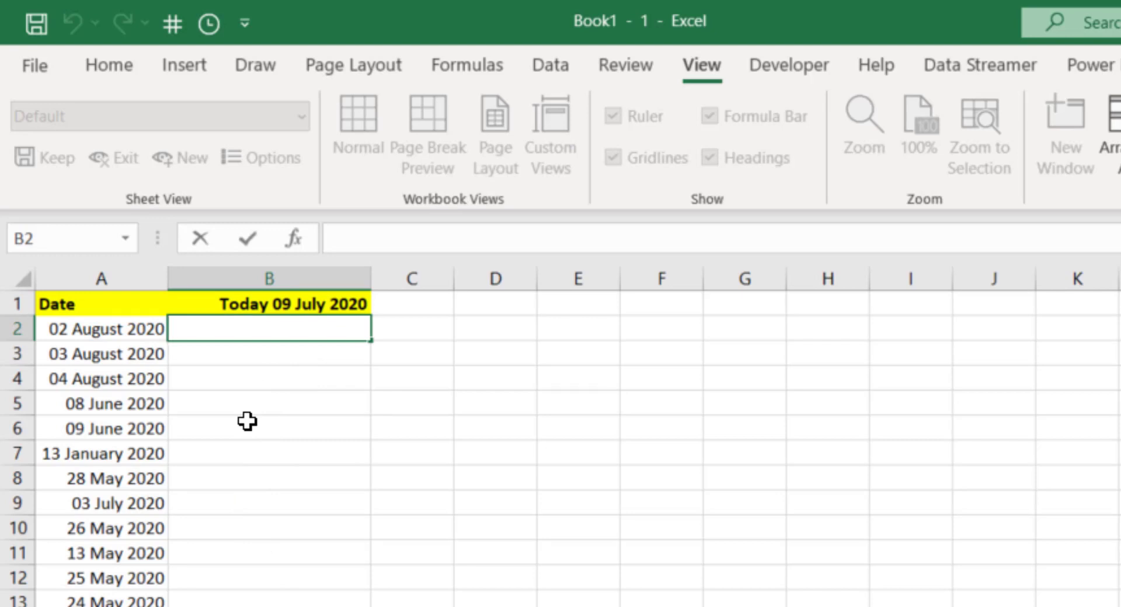
pyautogui.write('=datedif')
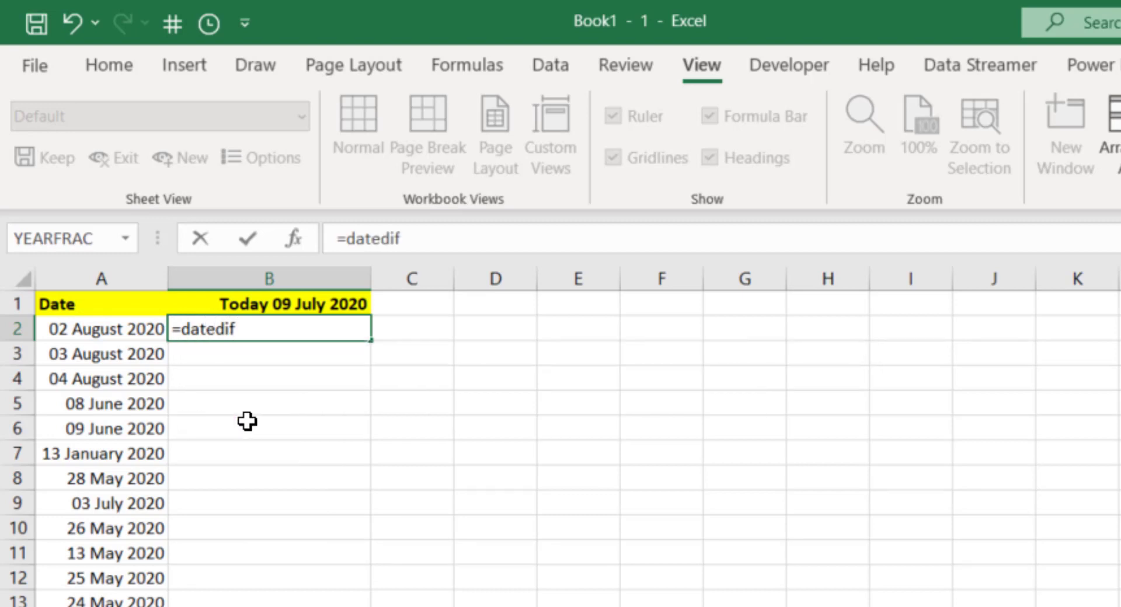
pyautogui.write('(')
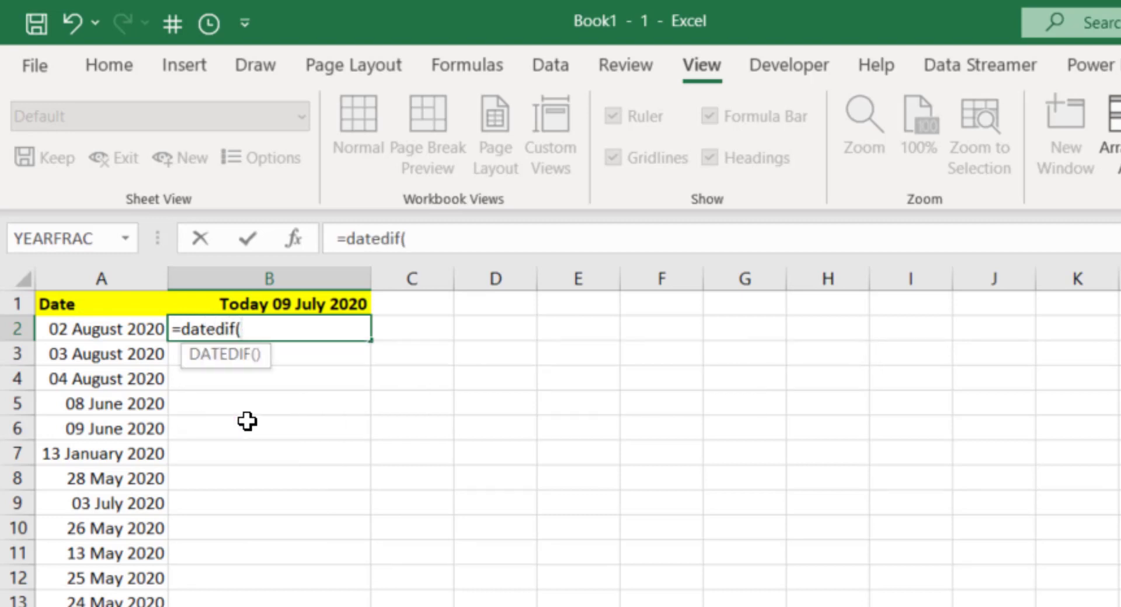
pyautogui.click(108, 333)
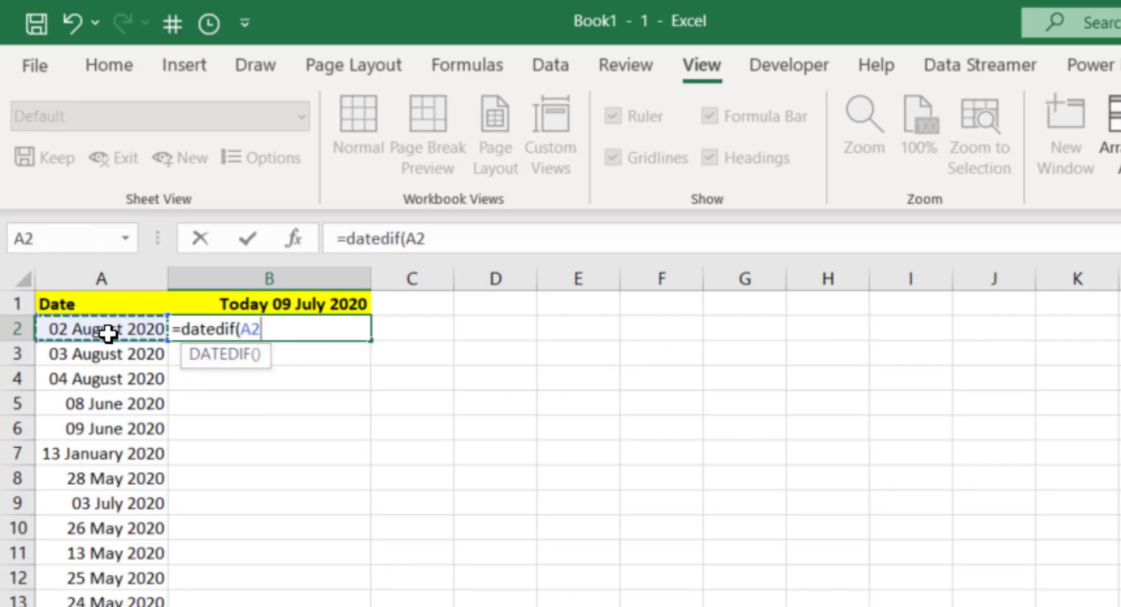
pyautogui.write(',')
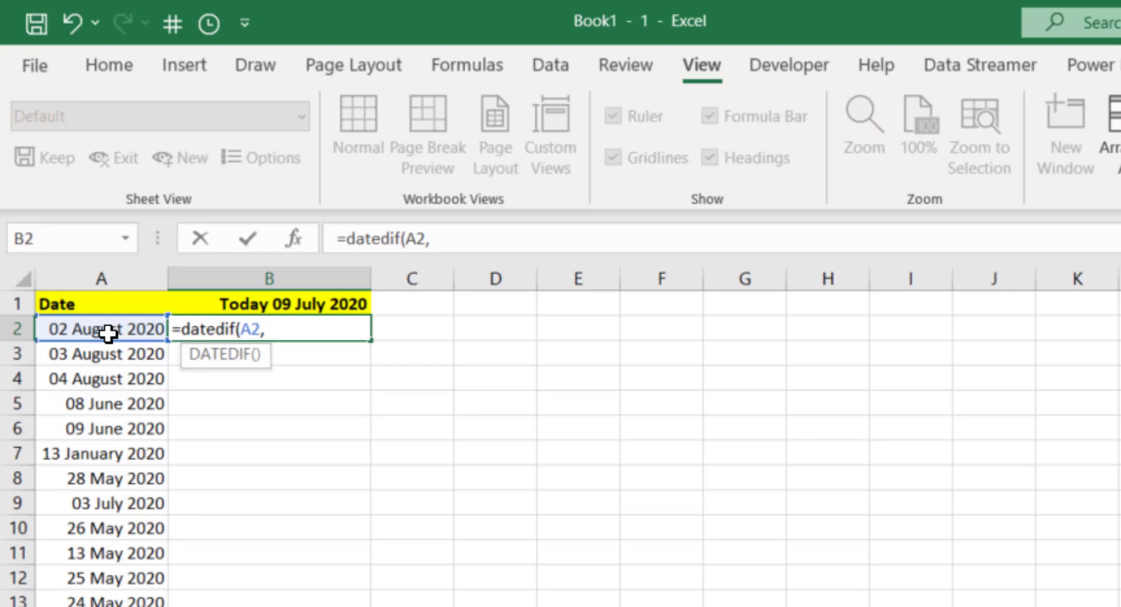
pyautogui.write('t')
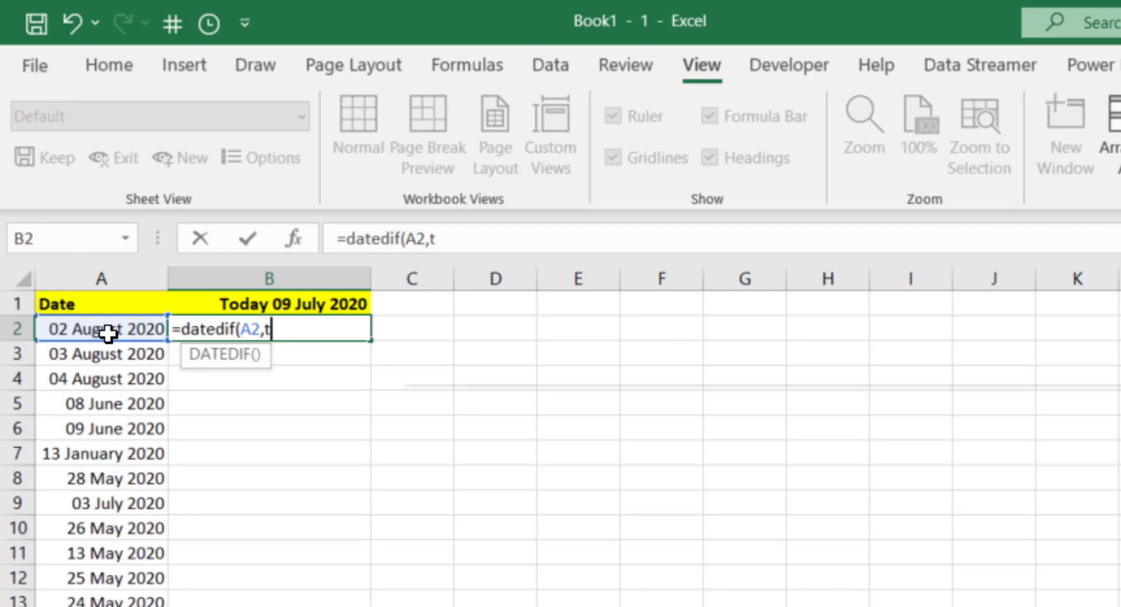
pyautogui.write('oday()')
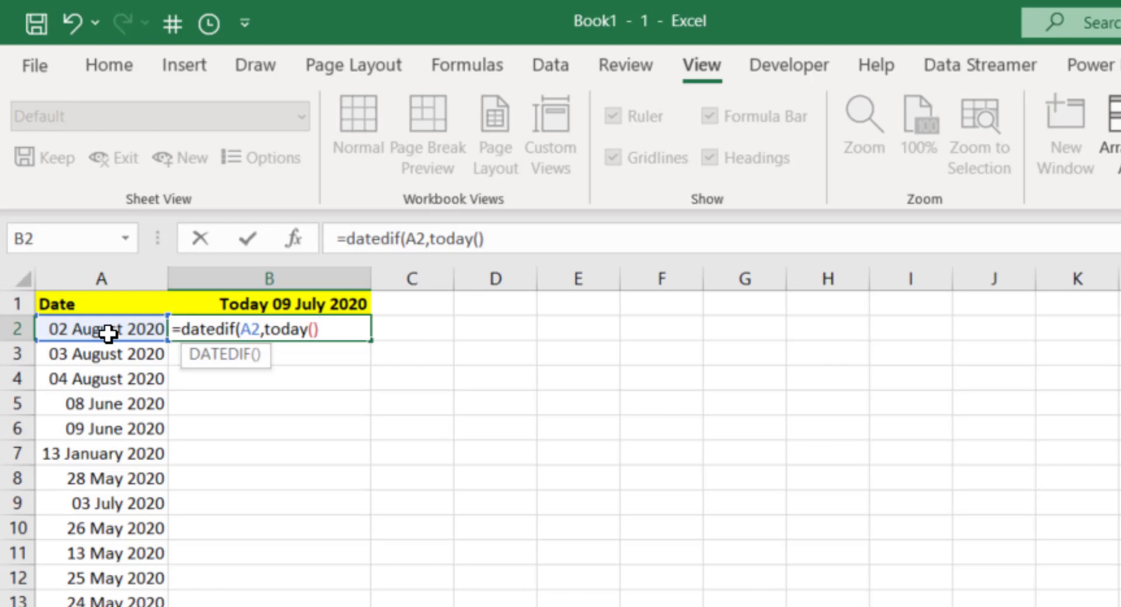
pyautogui.write(',"m"')
pyautogui.write(')')
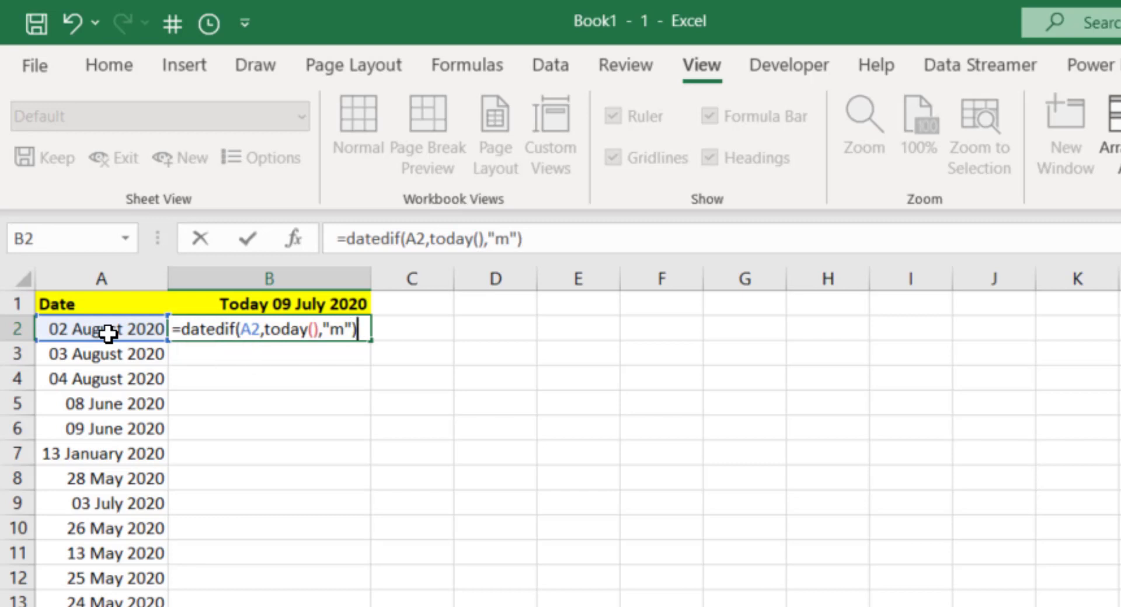
pyautogui.press('Return')
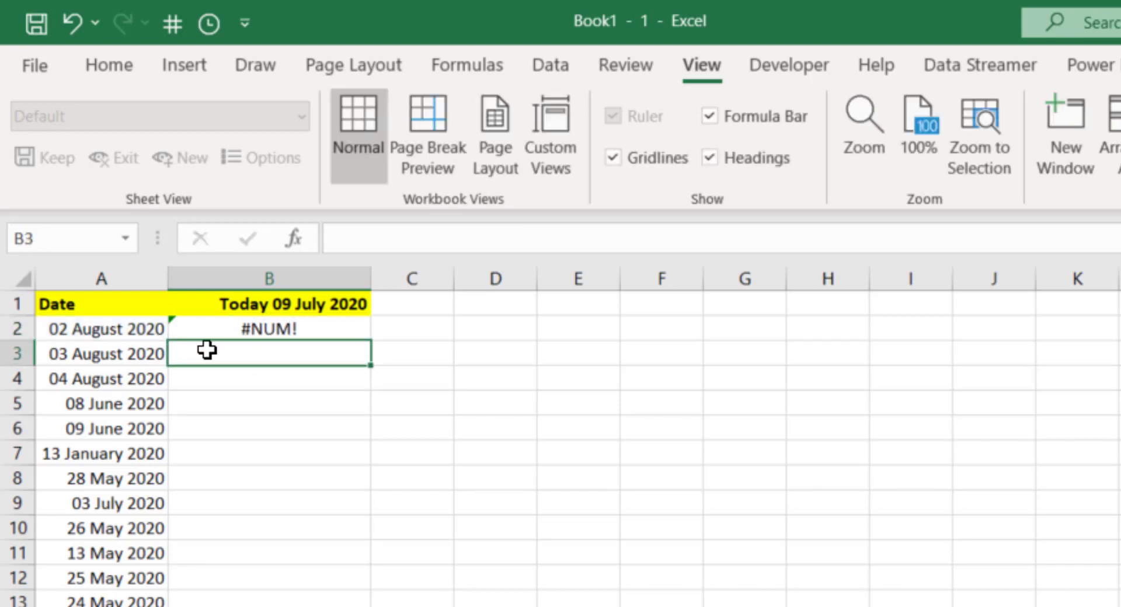
# Step: Fill B2's DATEDIF months formula down column B and check the date in A5
pyautogui.click(297, 328)
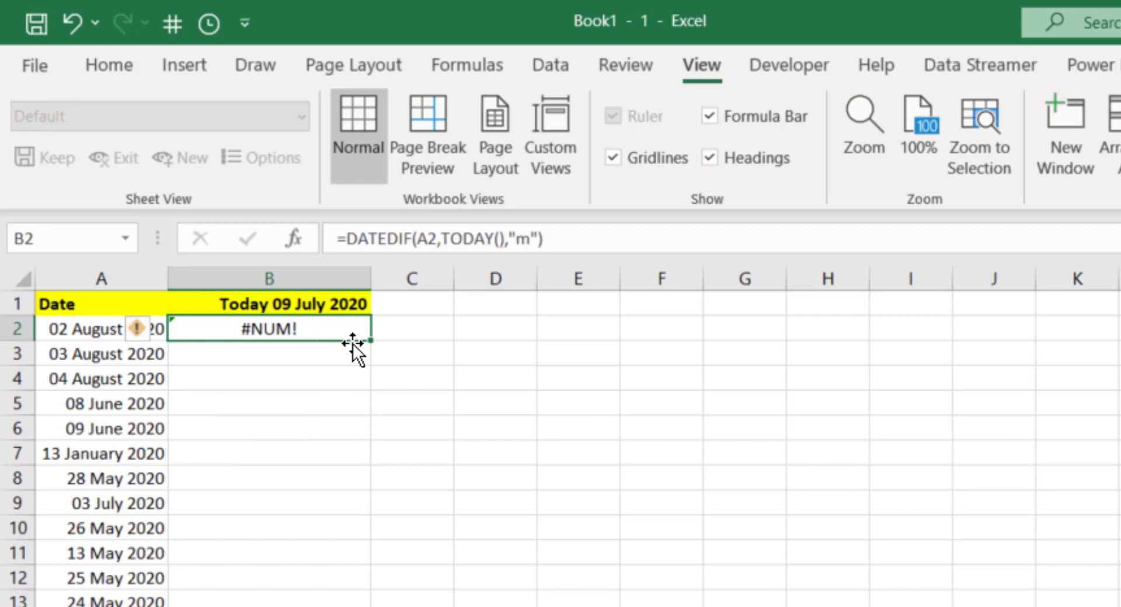
pyautogui.doubleClick(371, 337)
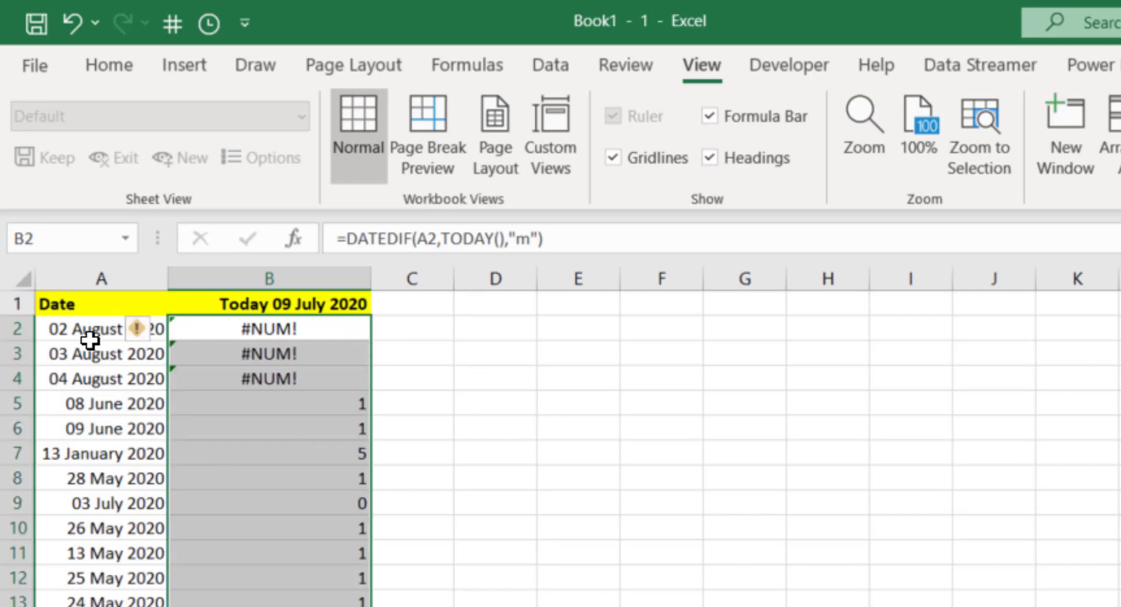
pyautogui.click(112, 408)
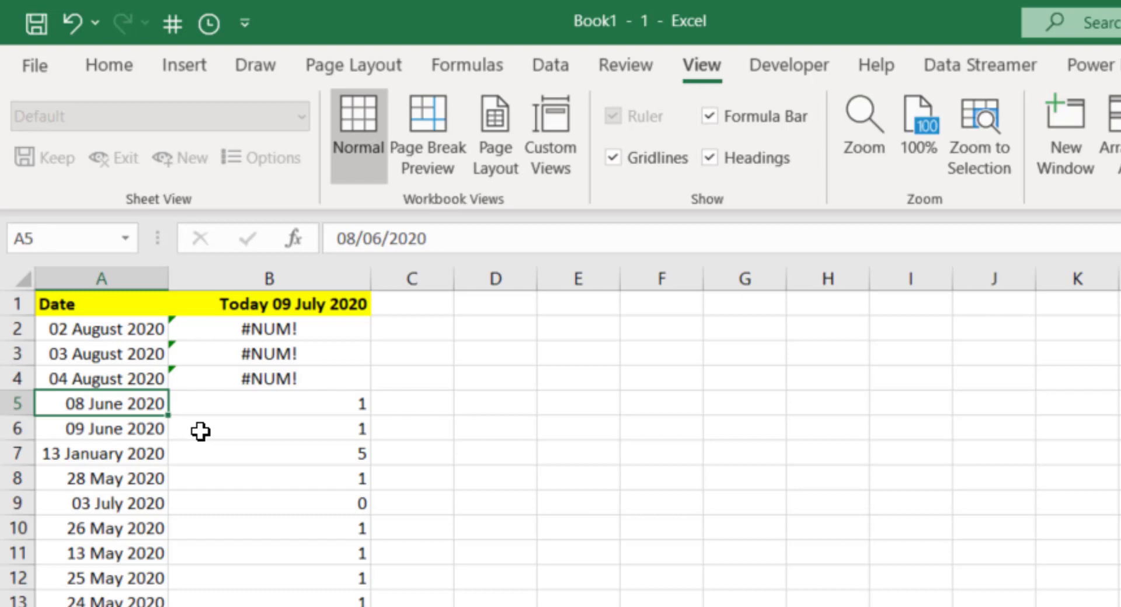
pyautogui.click(298, 333)
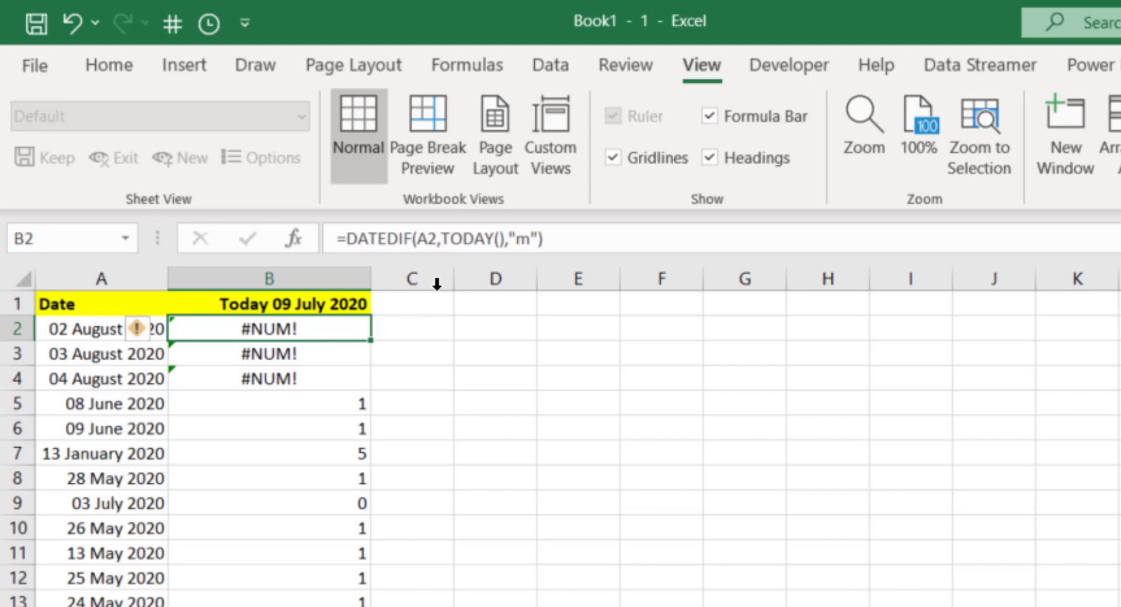
# Step: Append &"." to the end of B2's DATEDIF formula
pyautogui.doubleClick(329, 318)
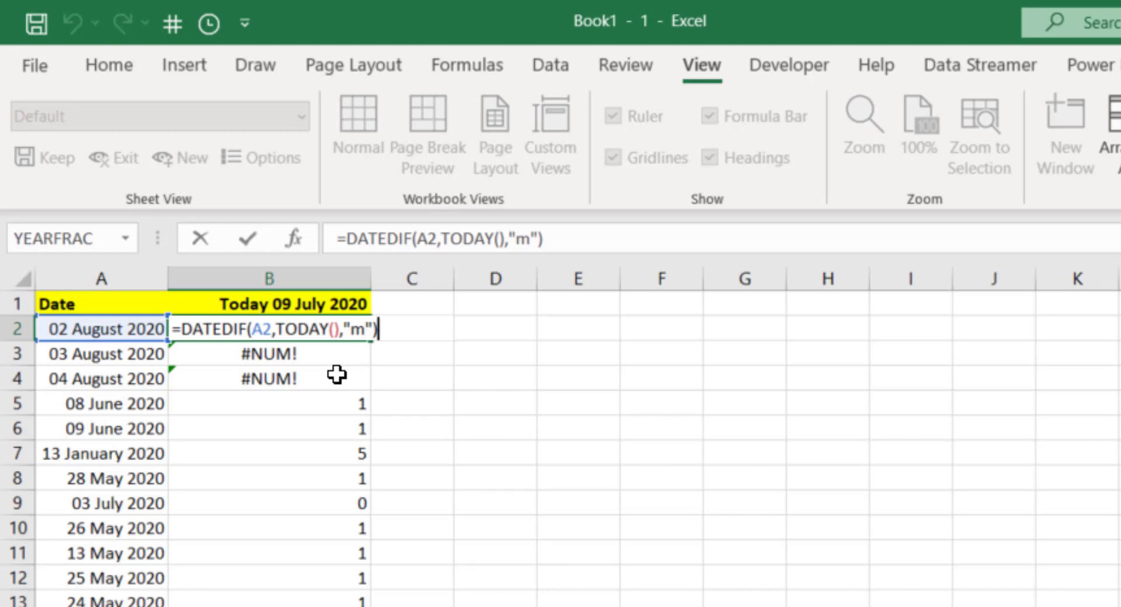
pyautogui.write('&')
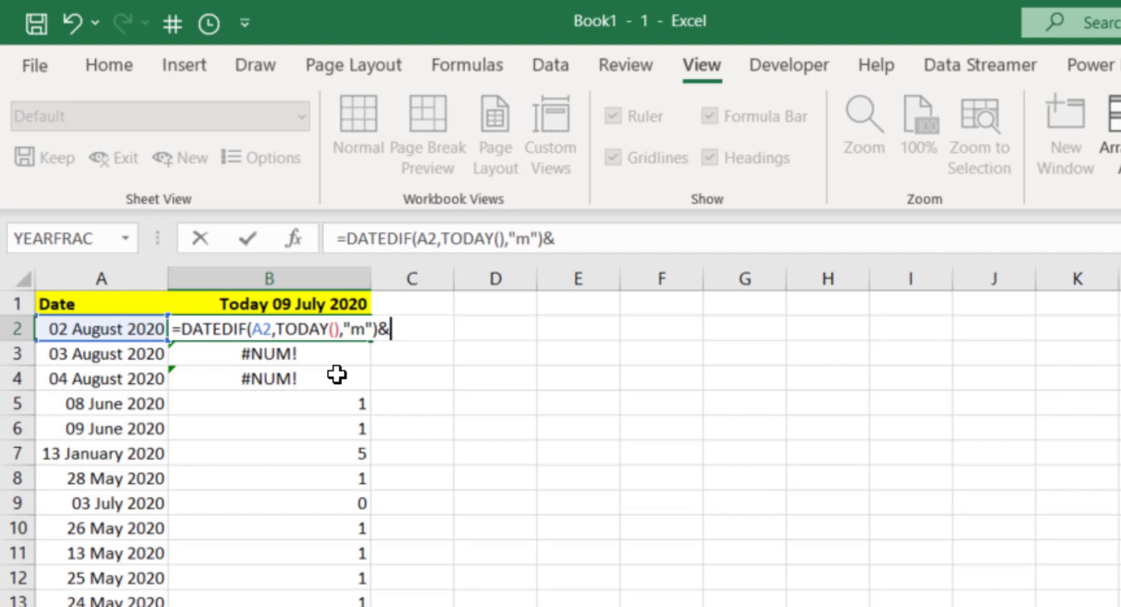
pyautogui.write('"."')
# Step: Complete B2 as =DATEDIF(A2,TODAY(),"m")&"."&DATEDIF(A2,TODAY(),"md") by reusing the first DATEDIF
pyautogui.write('&')
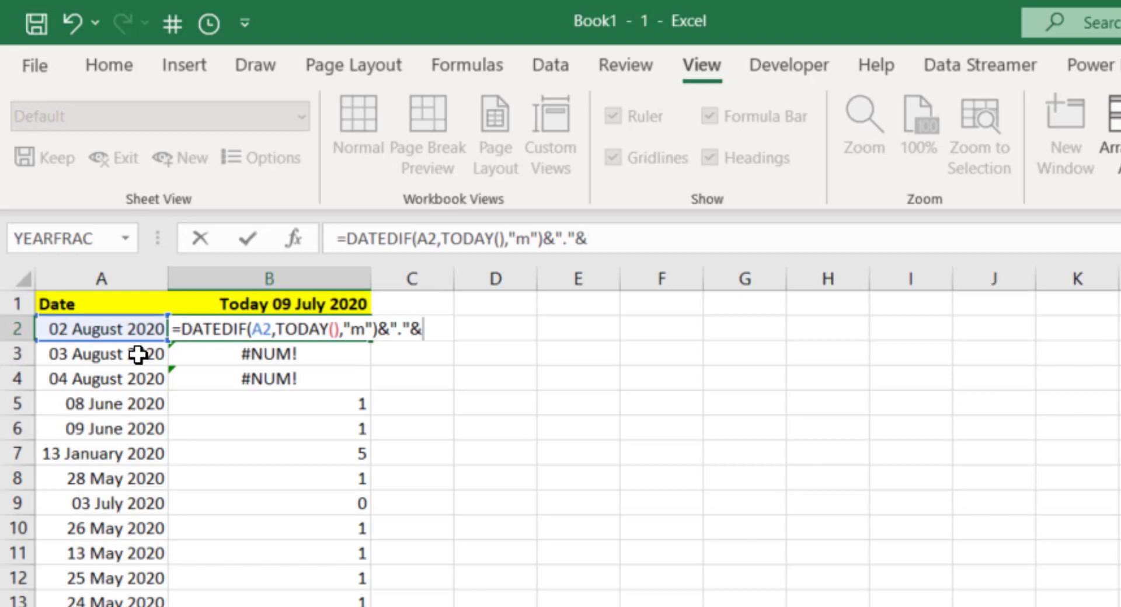
pyautogui.moveTo(174, 329); pyautogui.dragTo(370, 332)
pyautogui.hotkey('ctrl', 'c')
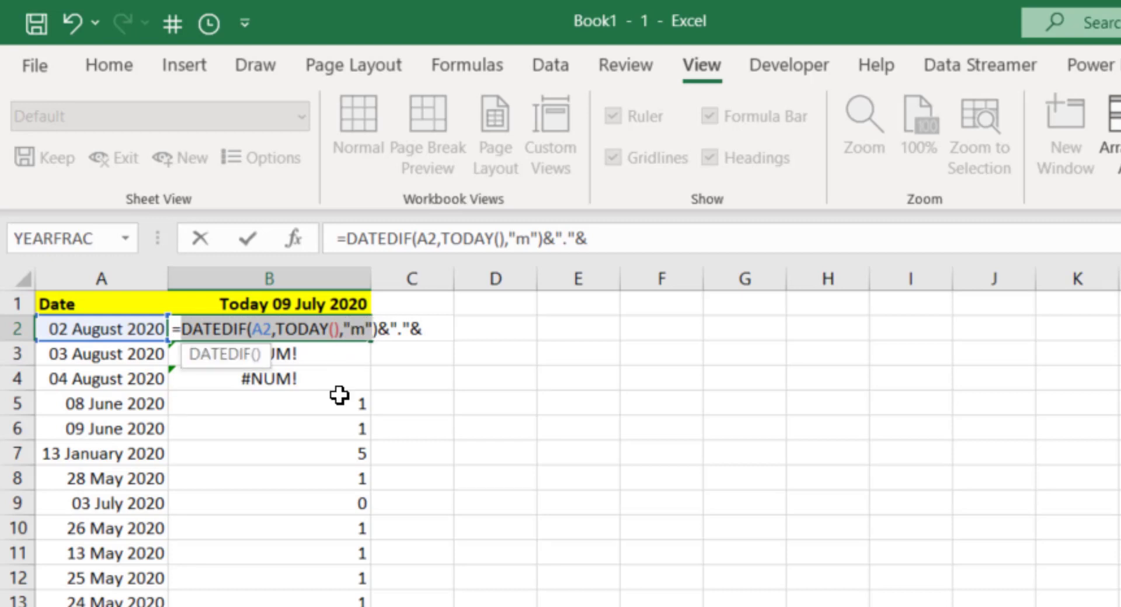
pyautogui.press('End')
pyautogui.hotkey('ctrl', 'v')
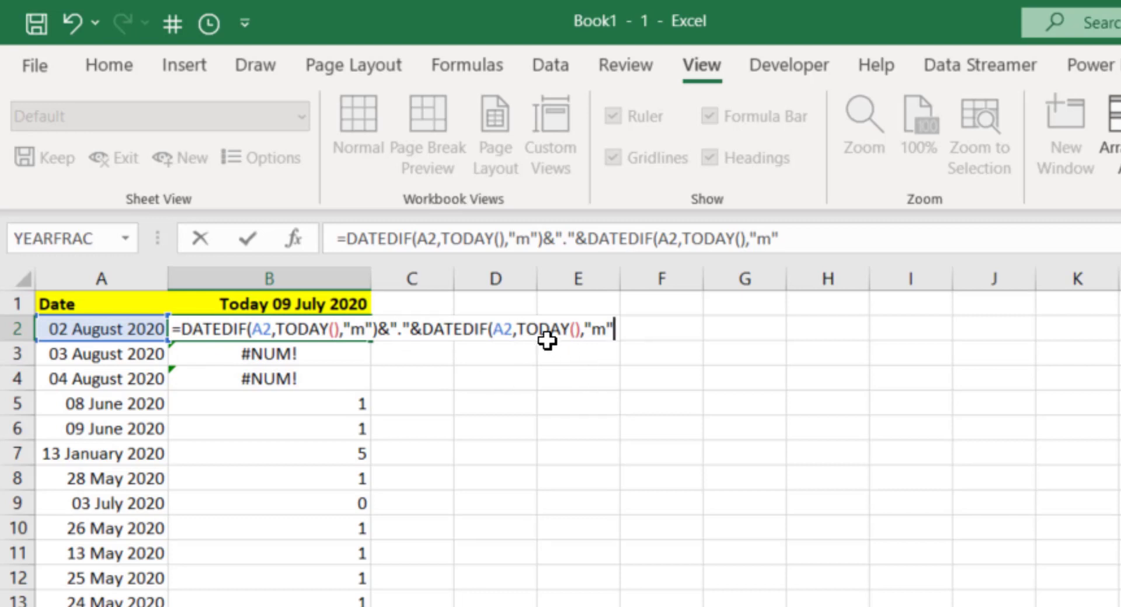
pyautogui.doubleClick(597, 328)
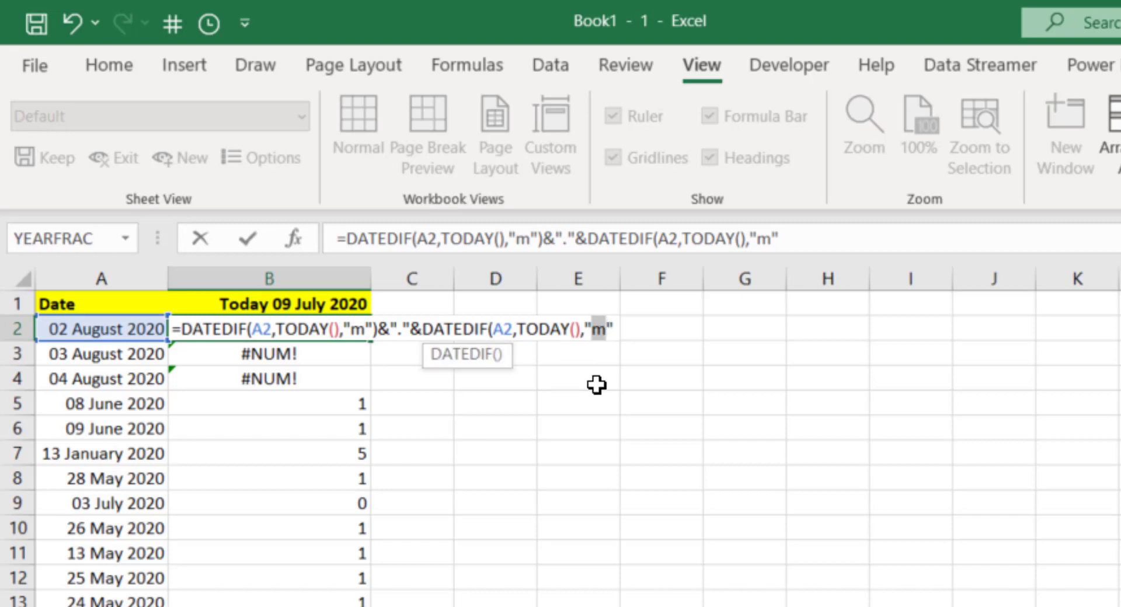
pyautogui.write('md')
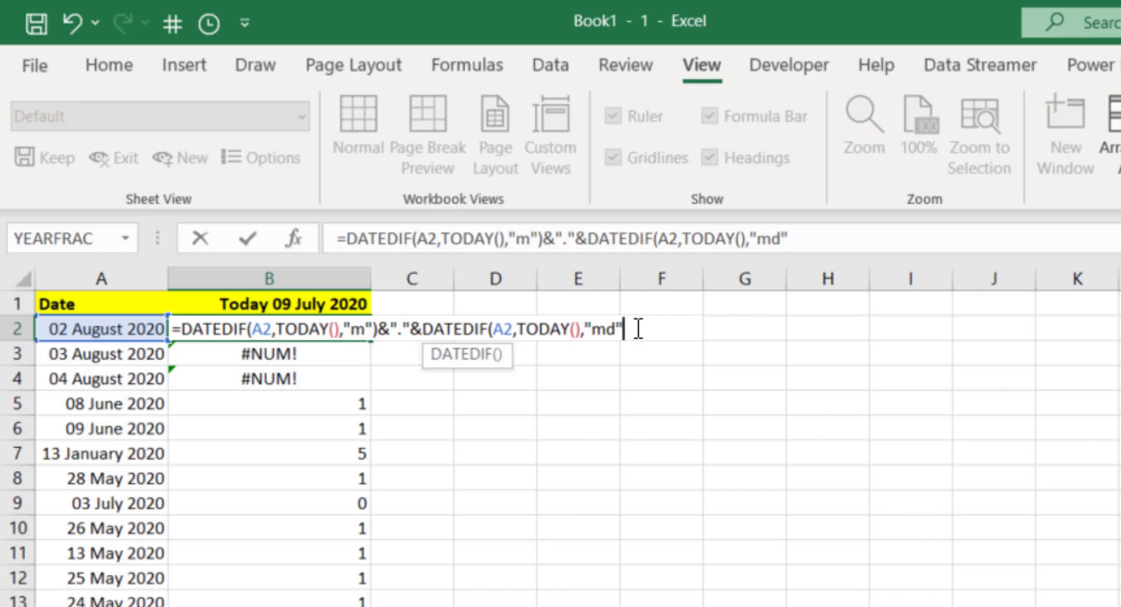
pyautogui.write(')')
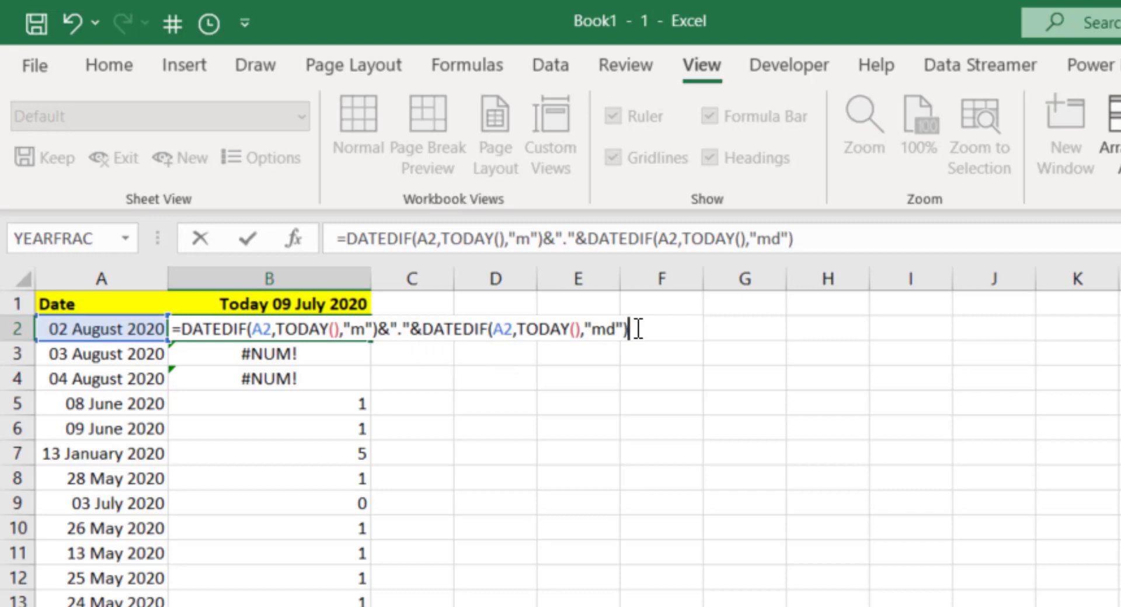
pyautogui.press('Return')
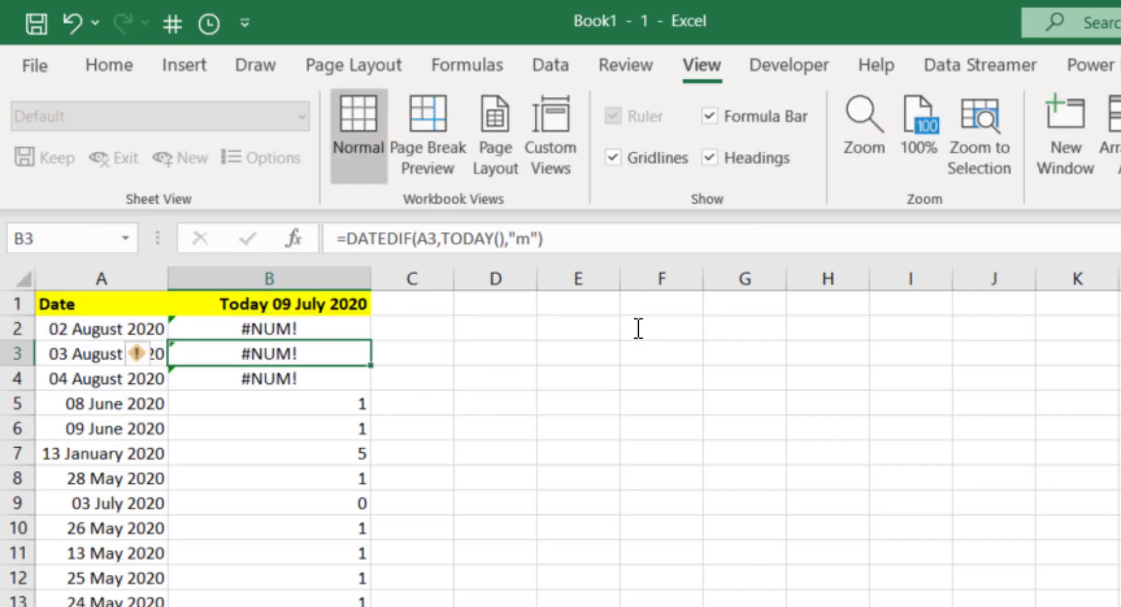
# Step: Fill the months-and-days formula down column B and check the results in B6 and B5
pyautogui.click(320, 330)
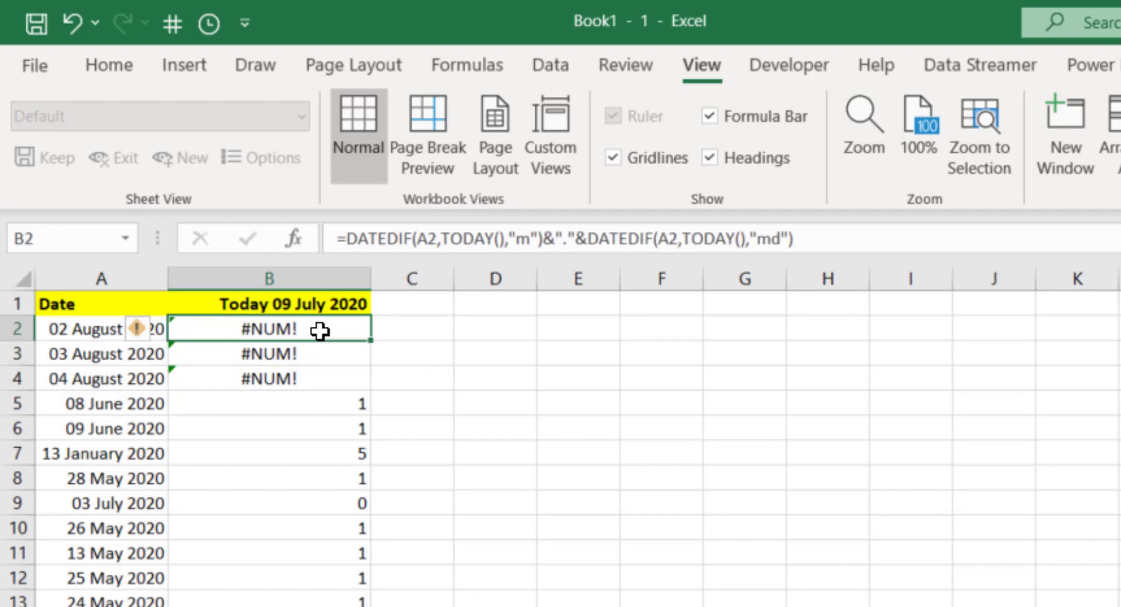
pyautogui.doubleClick(369, 340)
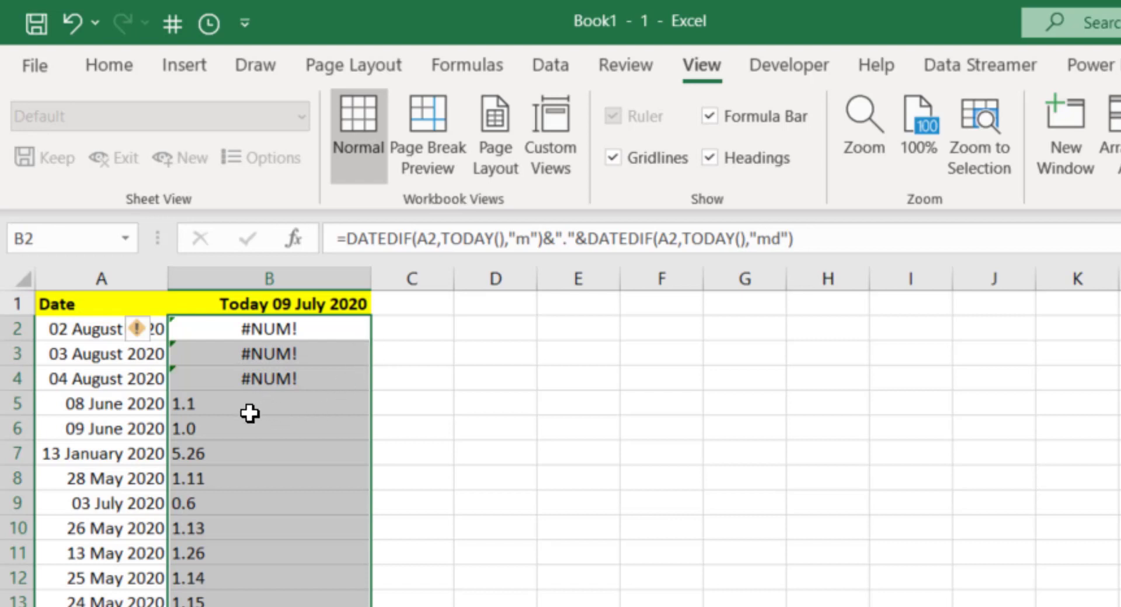
pyautogui.click(236, 433)
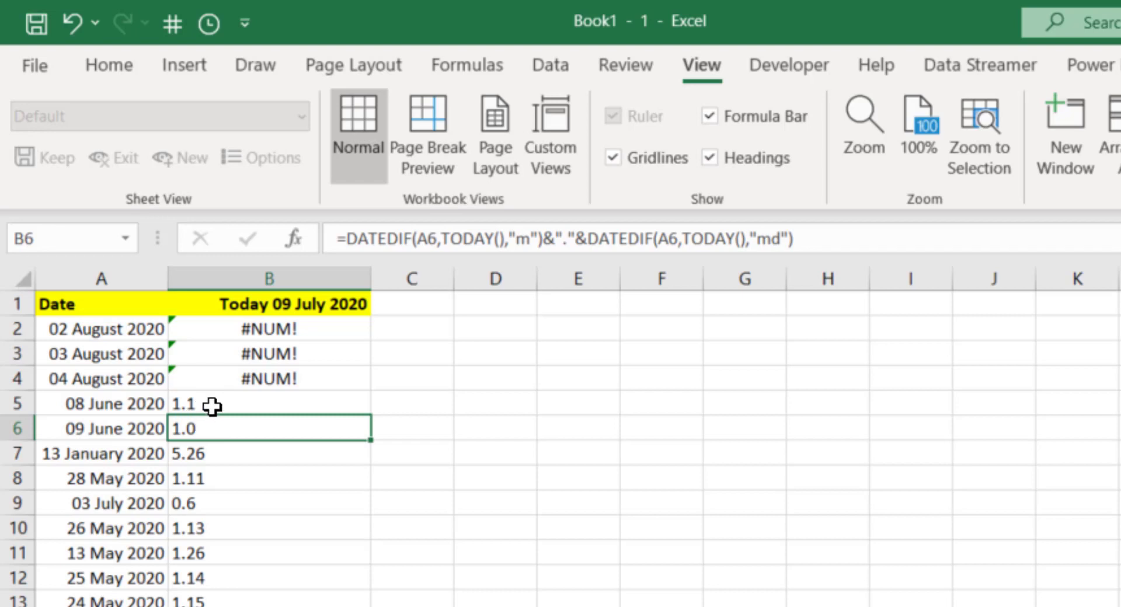
pyautogui.click(212, 407)
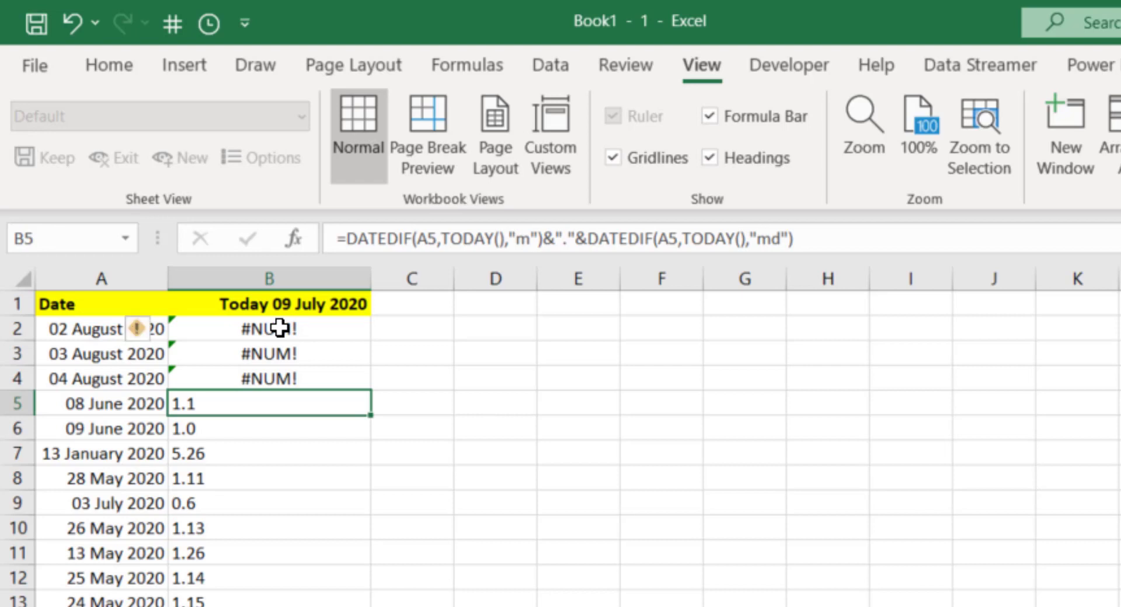
# Step: Wrap B2's months-and-days formula in VALUE() and fill it down column B
pyautogui.click(278, 328)
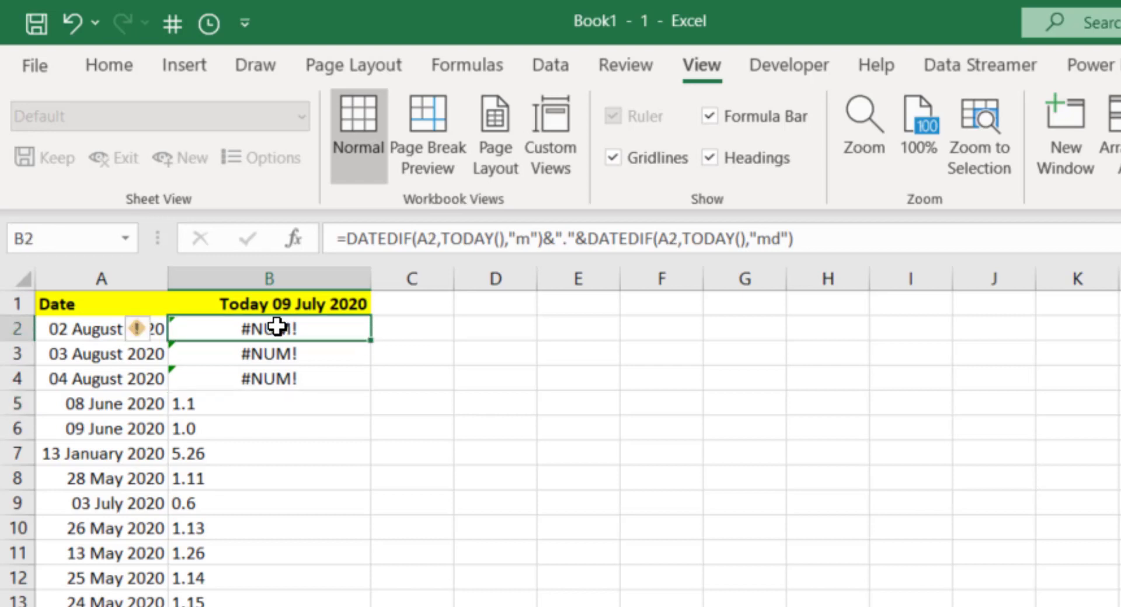
pyautogui.press('F2')
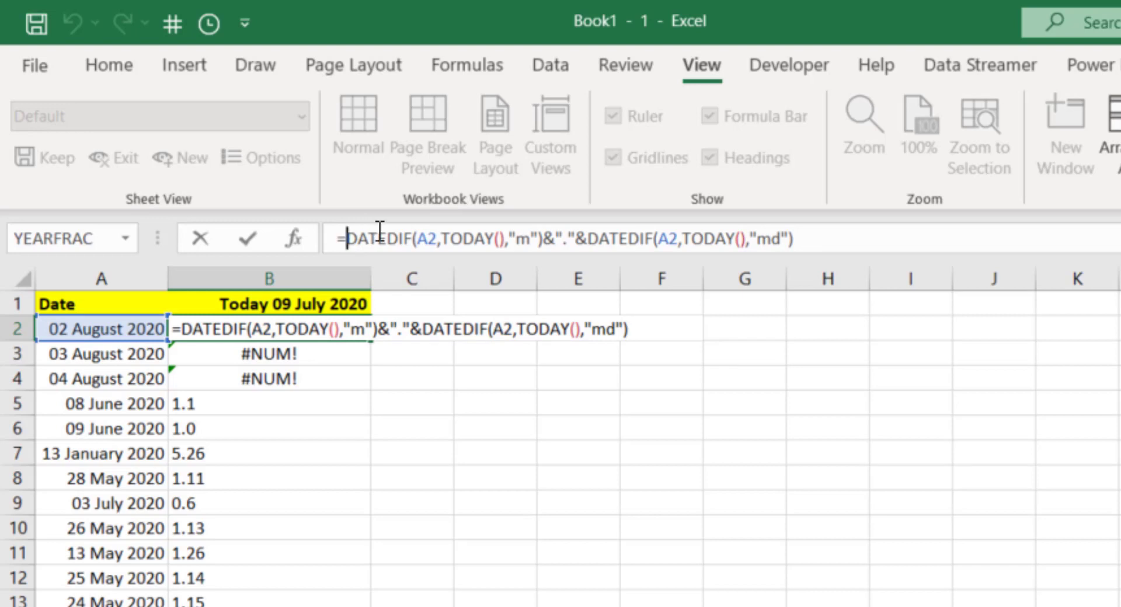
pyautogui.click(377, 234)
pyautogui.write('value')
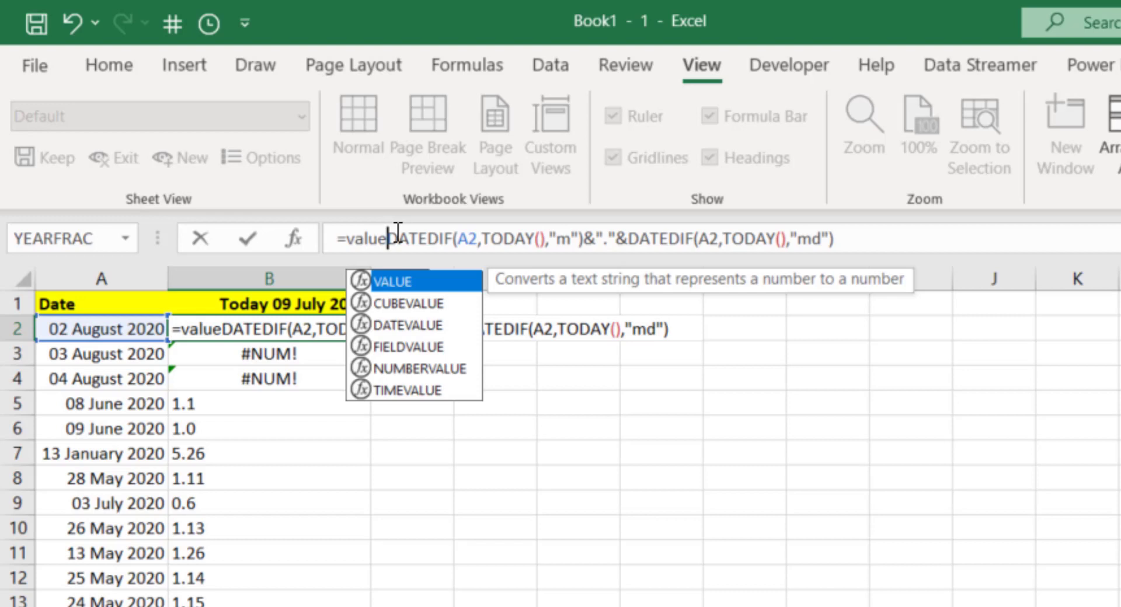
pyautogui.write('(')
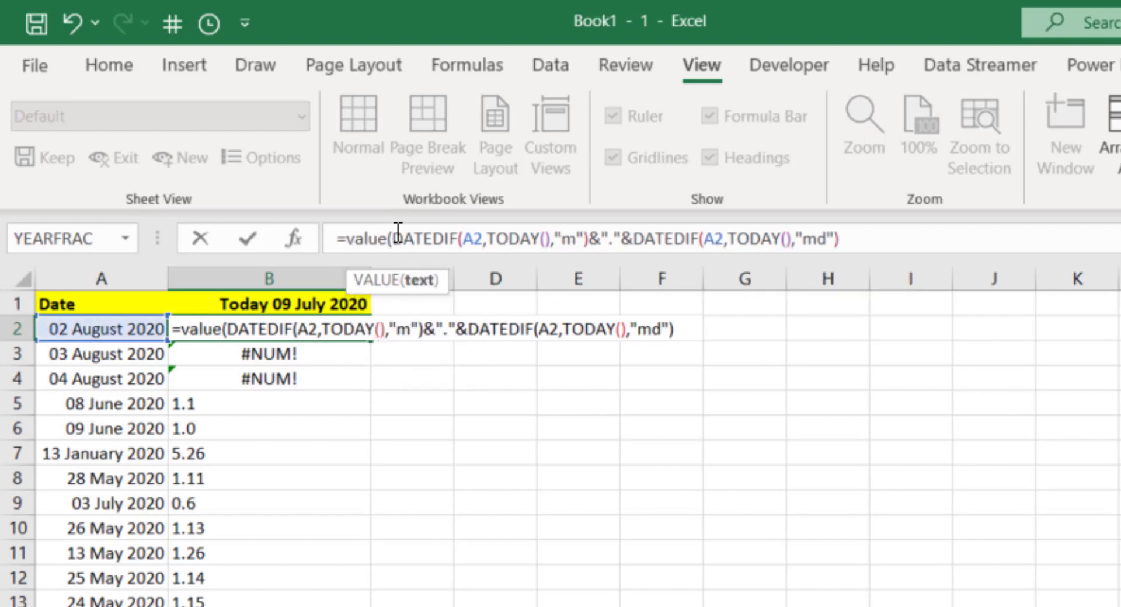
pyautogui.click(841, 238)
pyautogui.write(')')
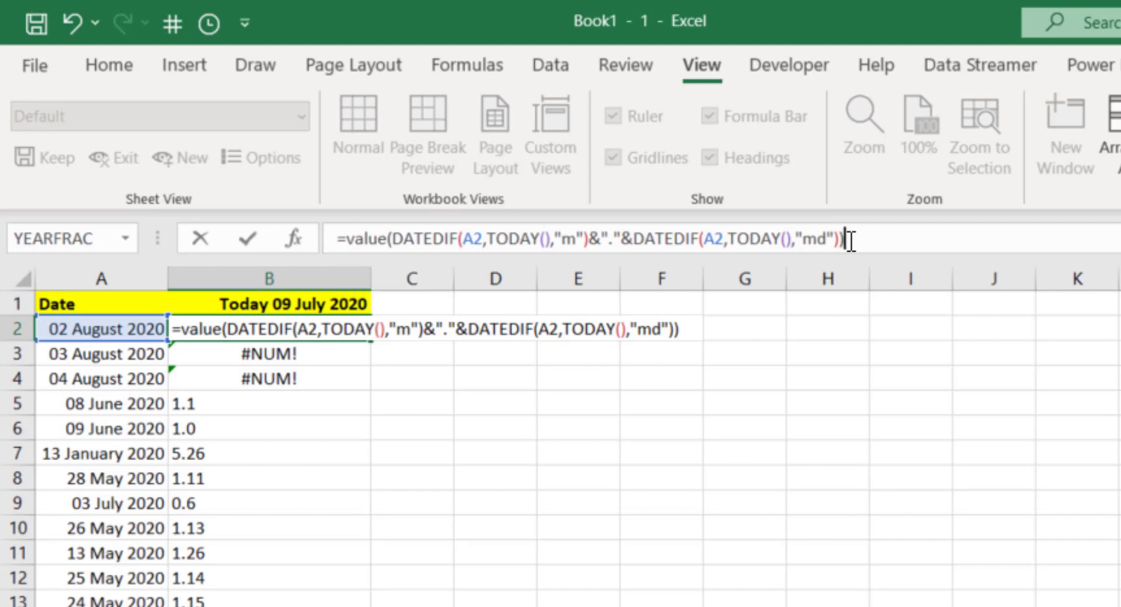
pyautogui.press('Return')
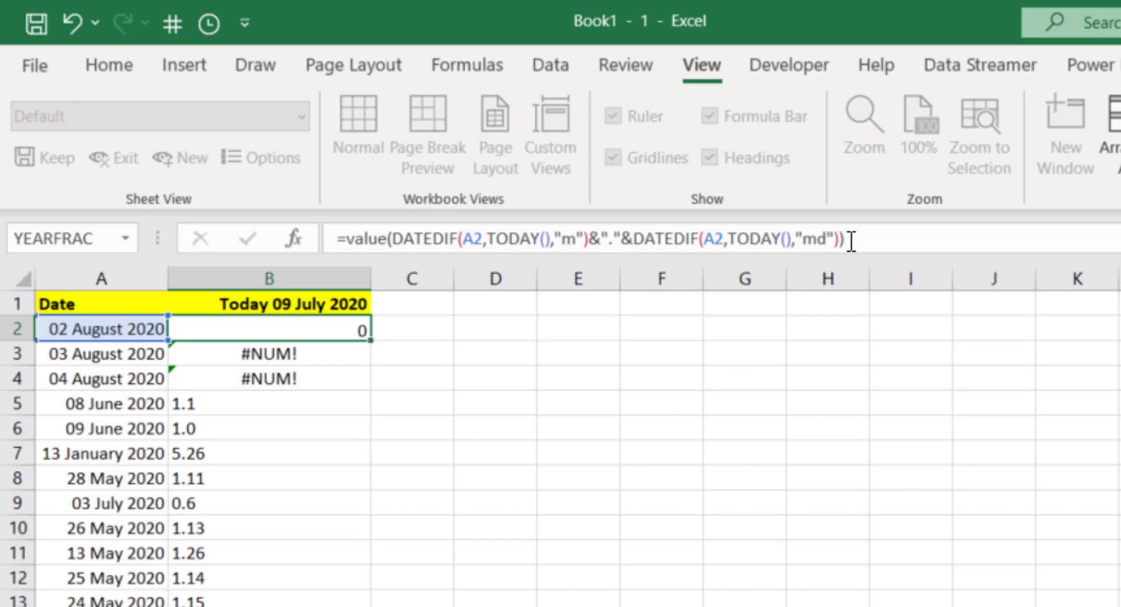
pyautogui.click(354, 336)
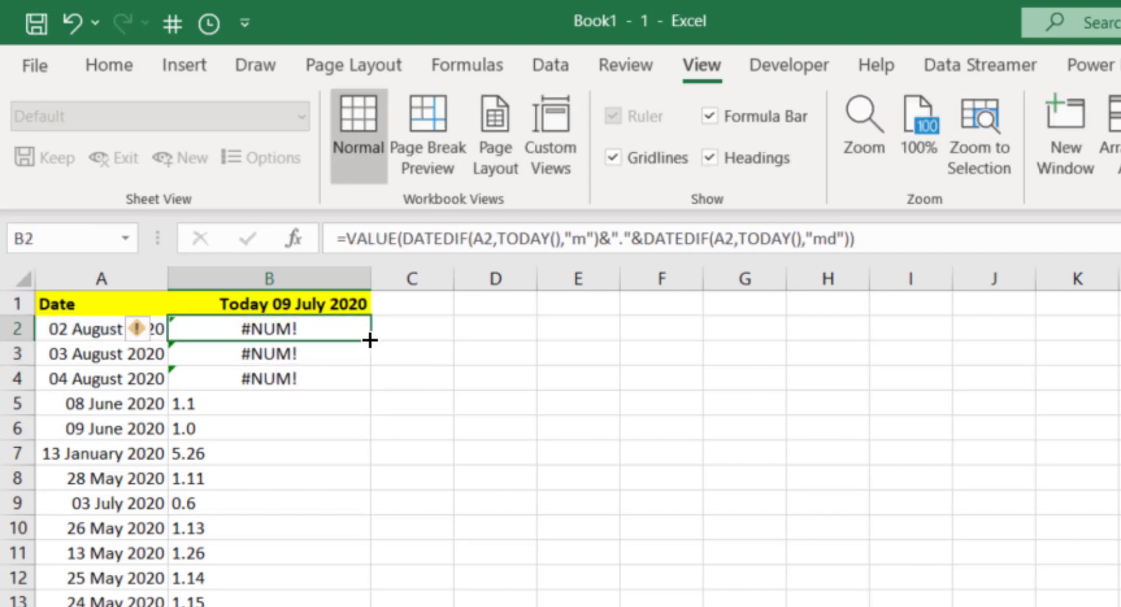
pyautogui.doubleClick(370, 339)
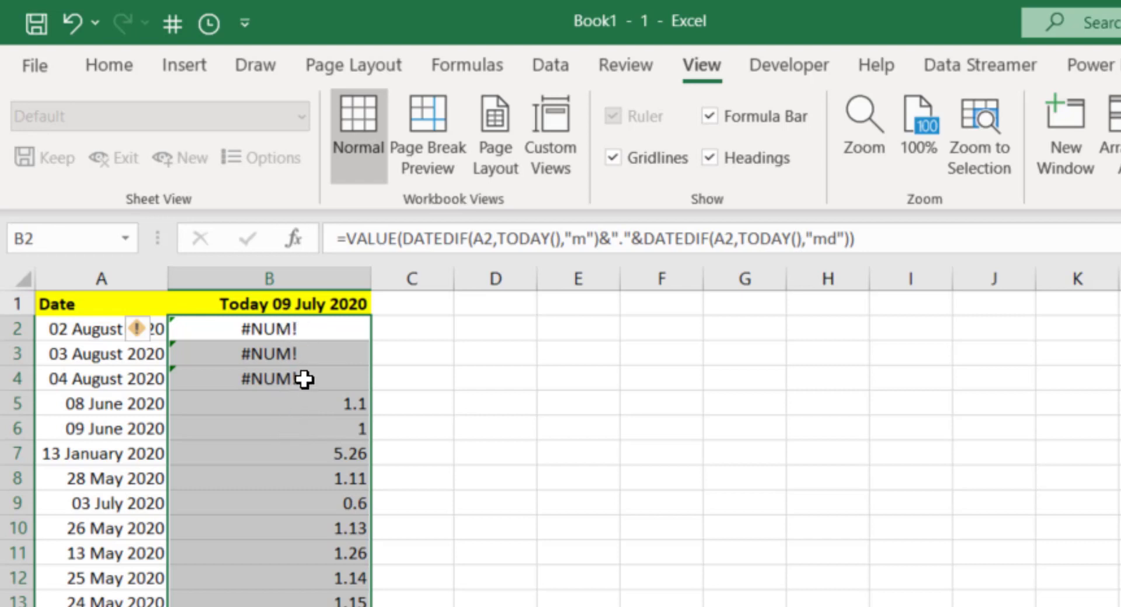
# Step: Wrap B2's formula in IFERROR(...,0) and fill it down column B
pyautogui.click(294, 330)
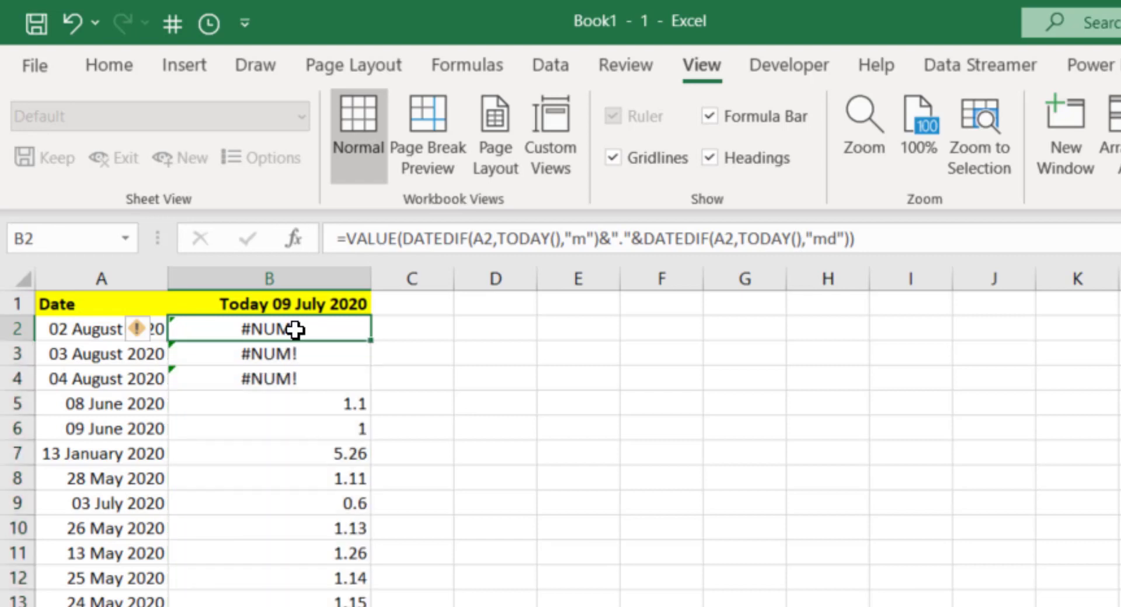
pyautogui.doubleClick(294, 330)
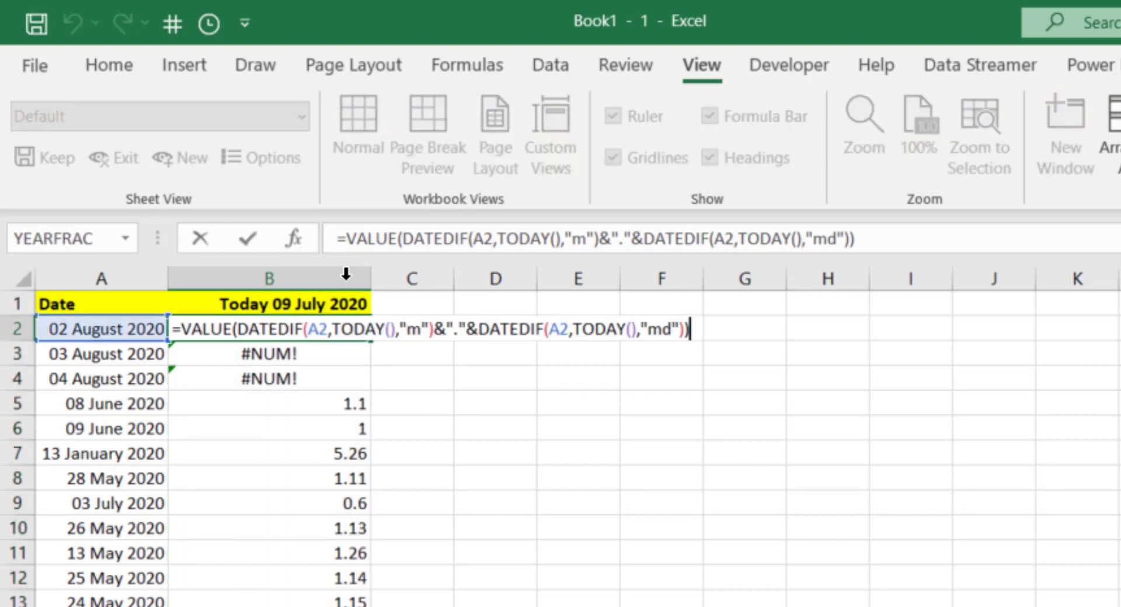
pyautogui.click(349, 239)
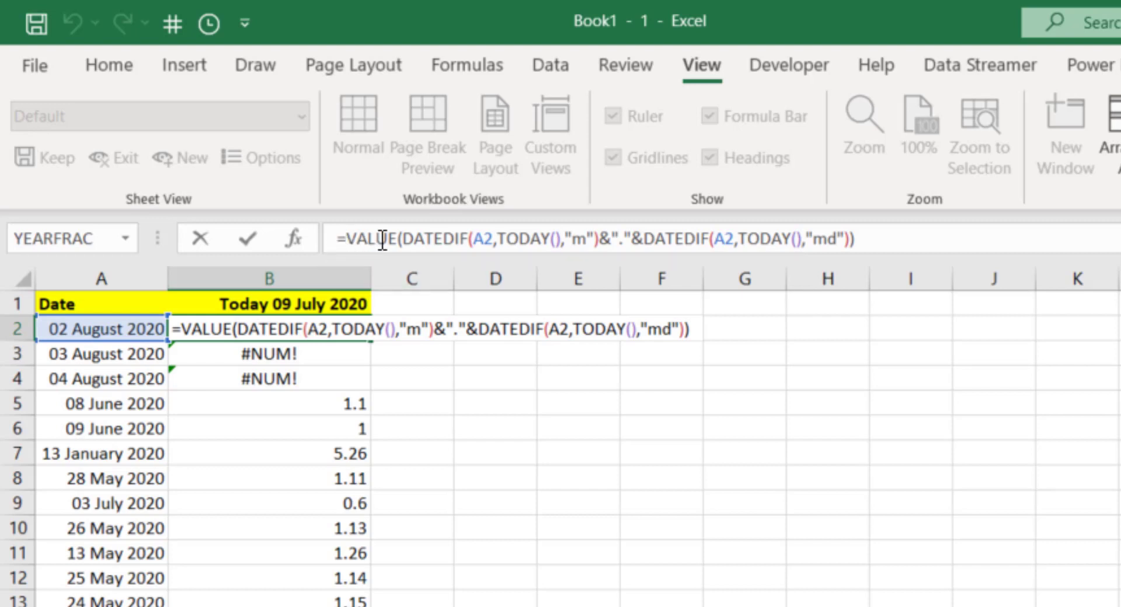
pyautogui.write('if')
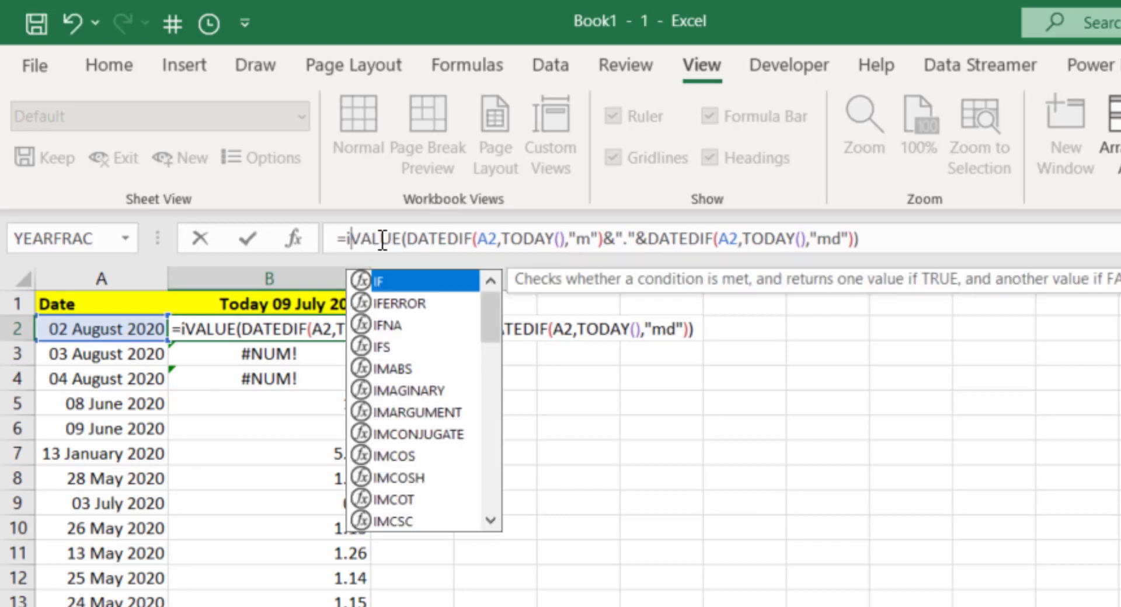
pyautogui.write('error')
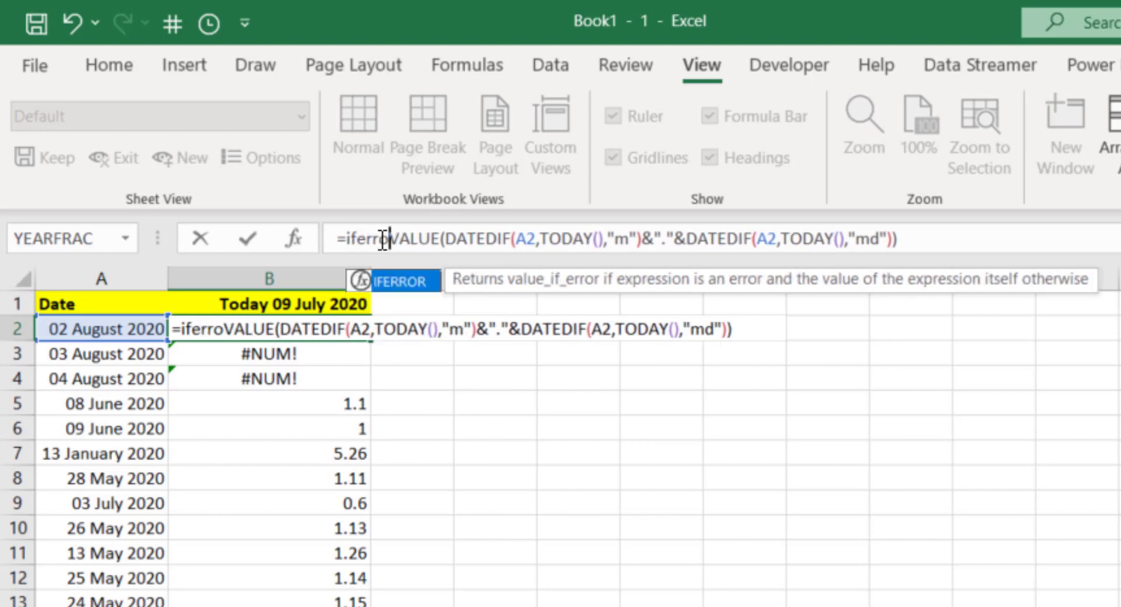
pyautogui.write('(')
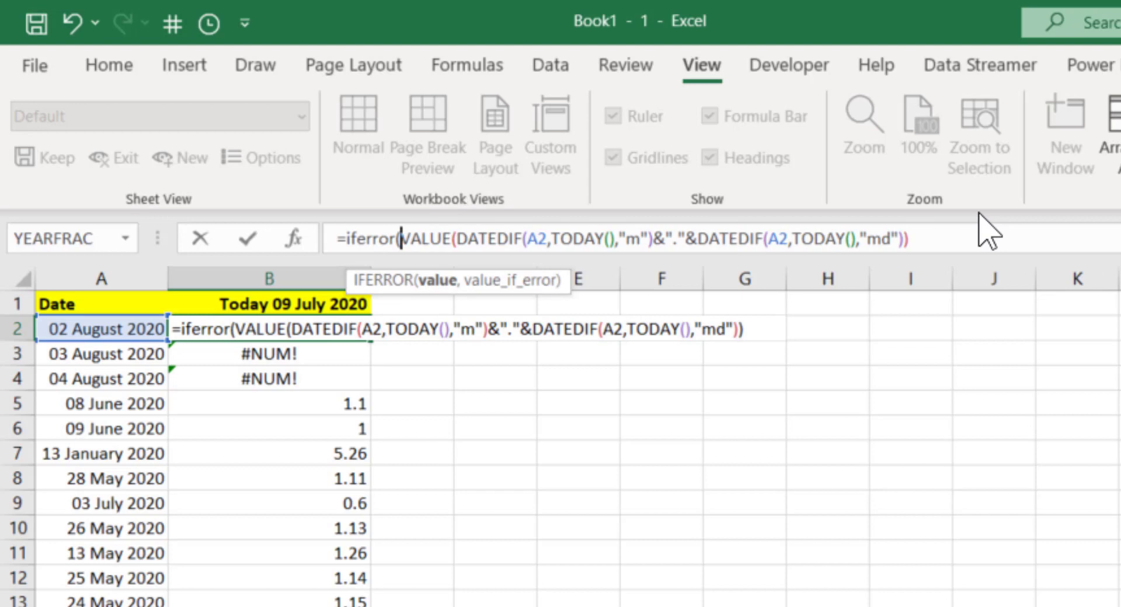
pyautogui.click(925, 240)
pyautogui.write(',')
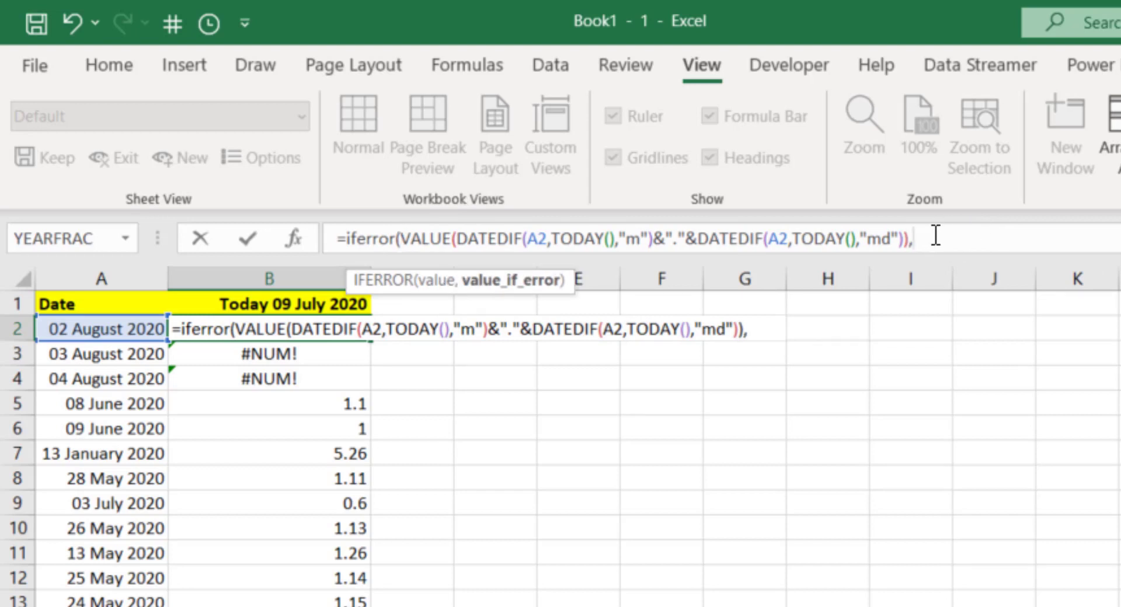
pyautogui.write('0)')
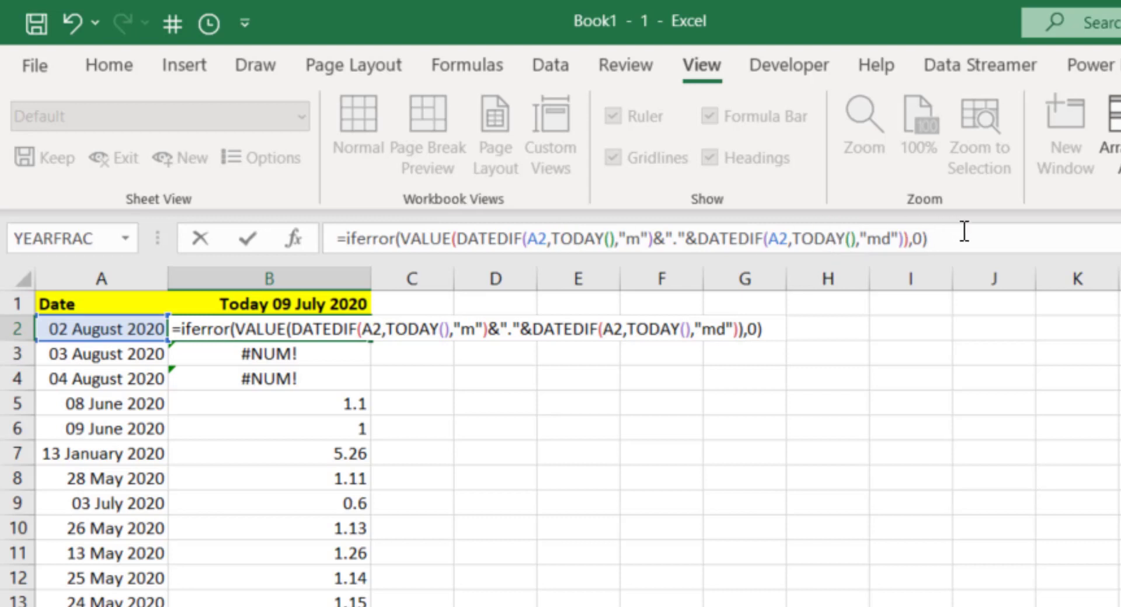
pyautogui.press('Return')
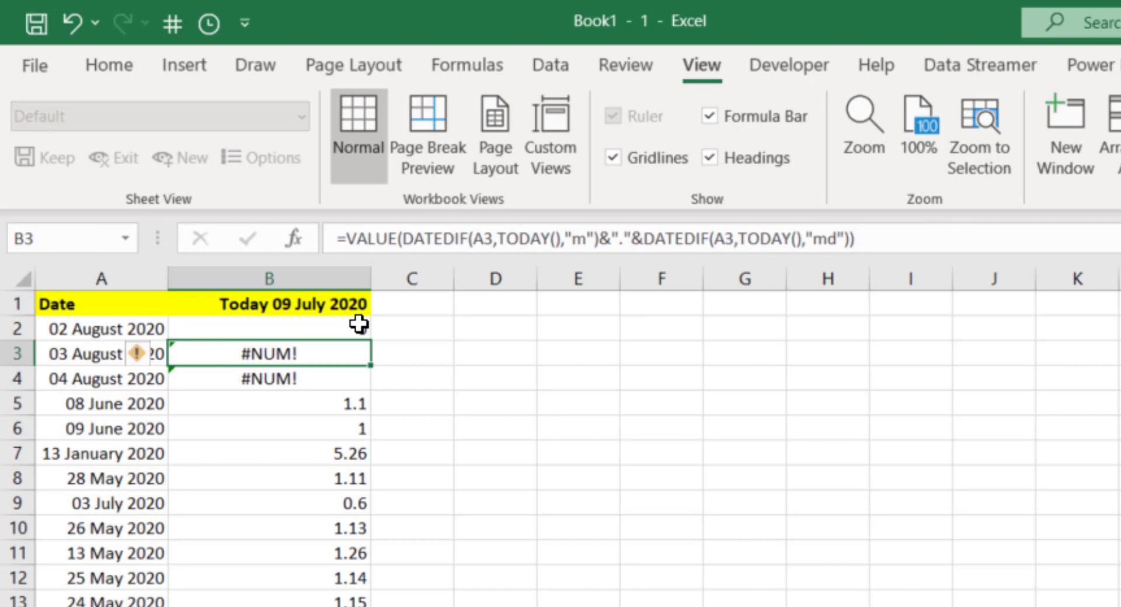
pyautogui.click(361, 324)
pyautogui.doubleClick(368, 342)
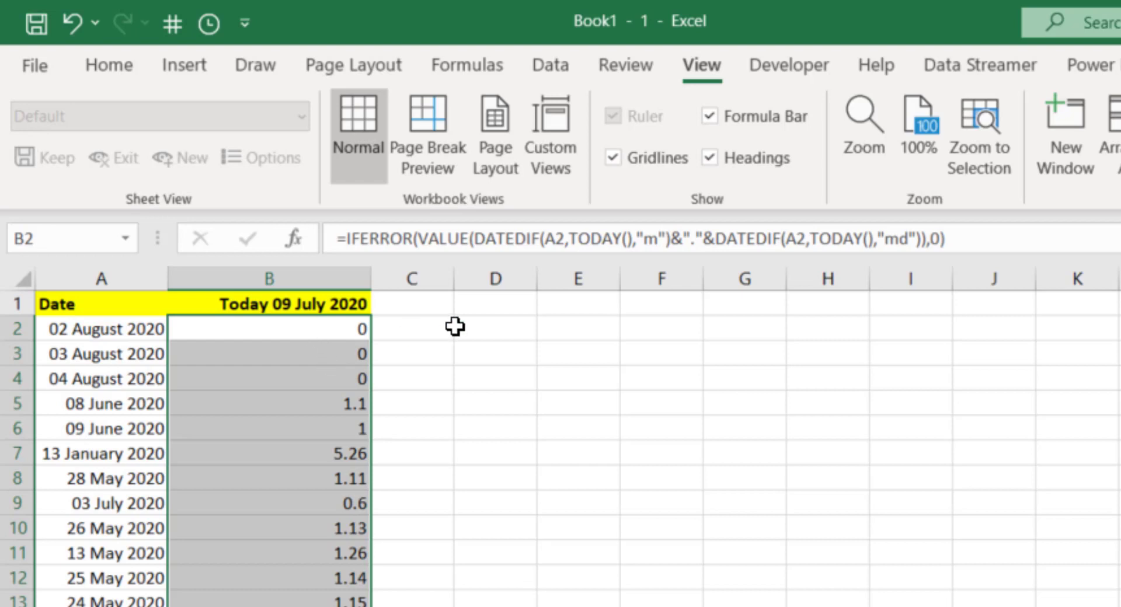
# Step: Copy B2's full IFERROR formula text from the formula bar, leaving the cell unchanged
pyautogui.moveTo(943, 236); pyautogui.dragTo(307, 239)
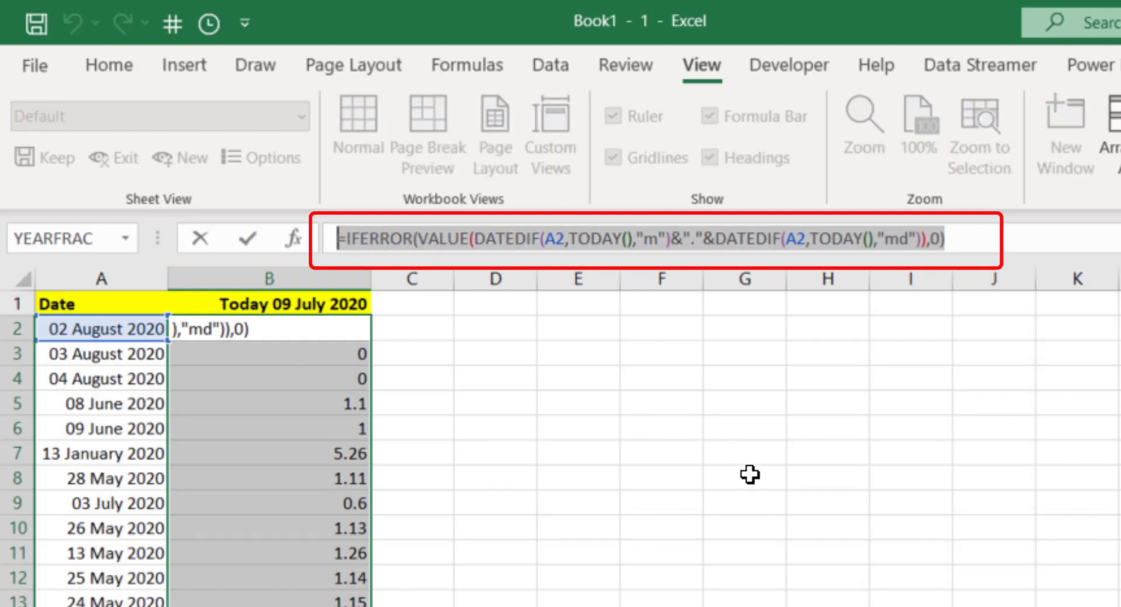
pyautogui.hotkey('ctrl', 'c')
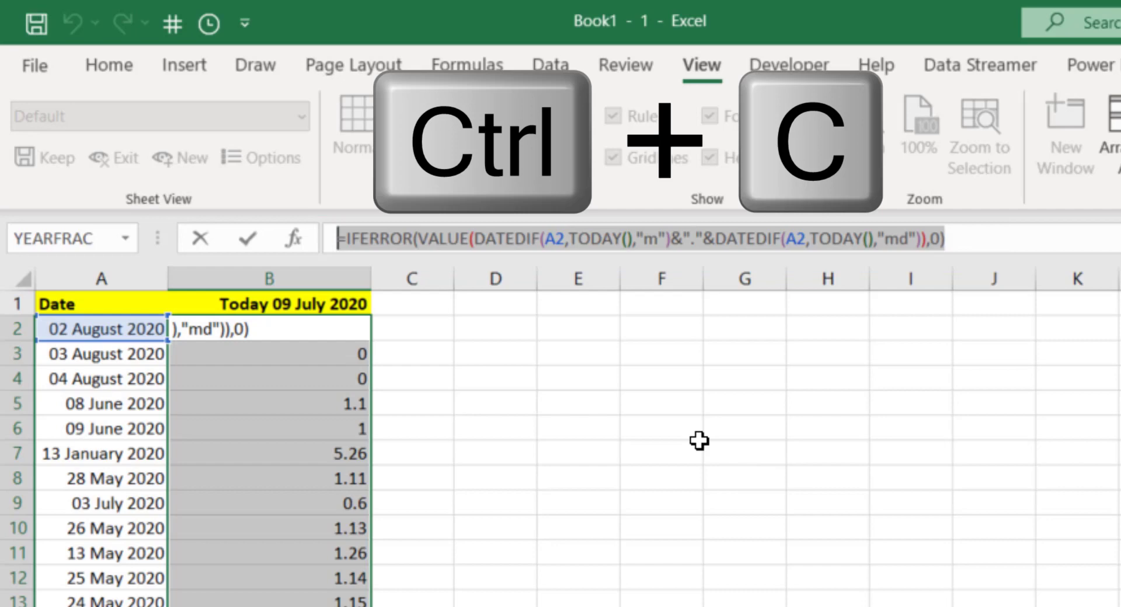
pyautogui.press('Escape')
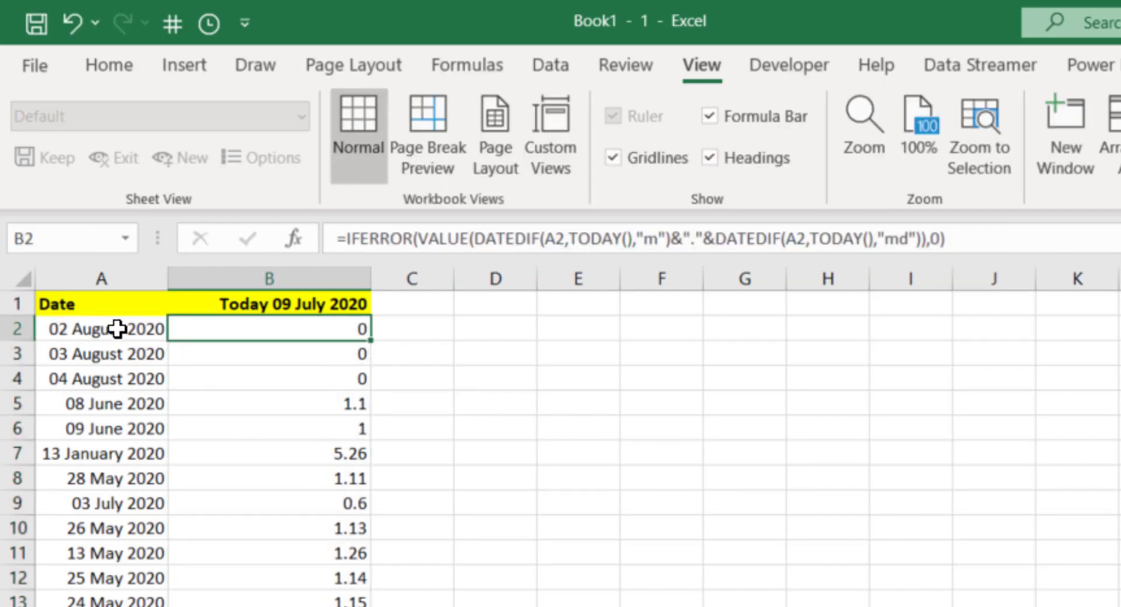
# Step: Start a formula-based conditional formatting rule on A2:A38 using the pasted IFERROR formula with >1
pyautogui.moveTo(117, 329); pyautogui.dragTo(103, 606)
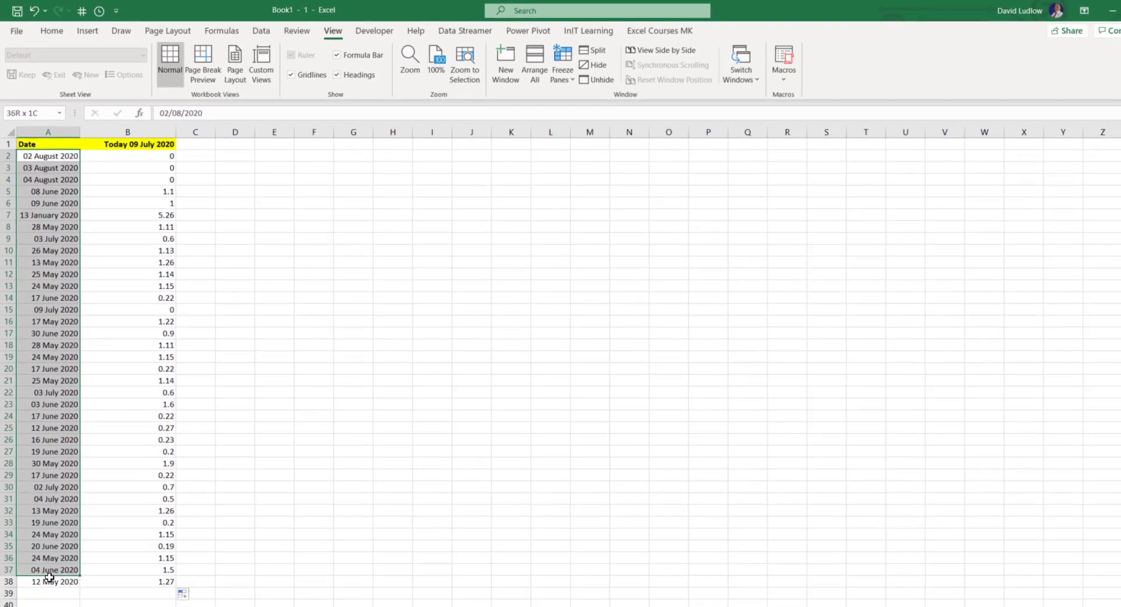
pyautogui.moveTo(49, 577); pyautogui.dragTo(50, 581)
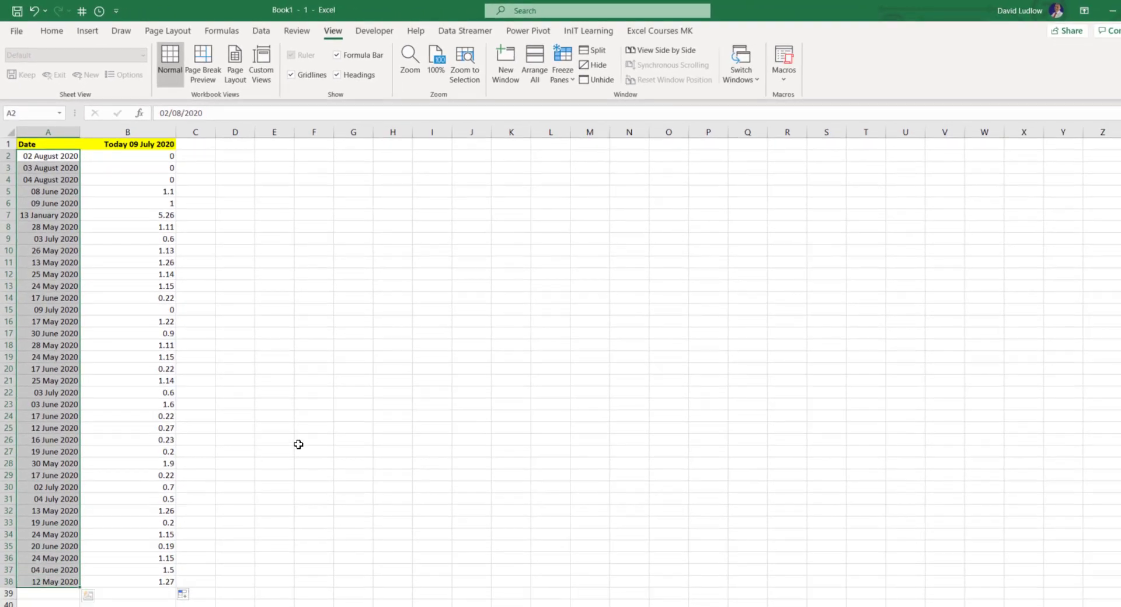
pyautogui.click(52, 32)
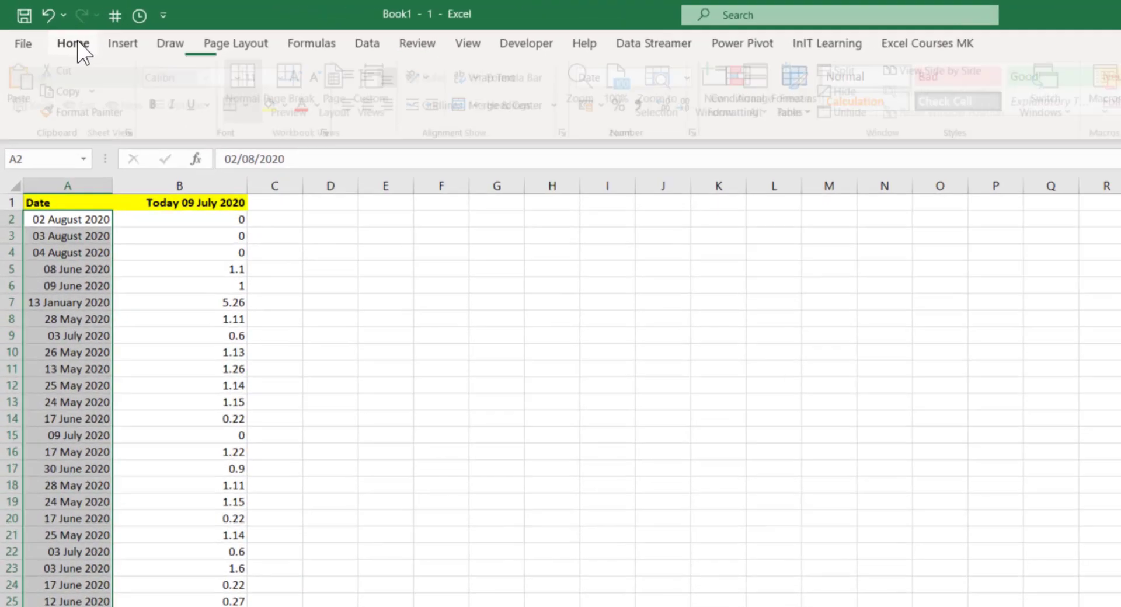
pyautogui.click(531, 77)
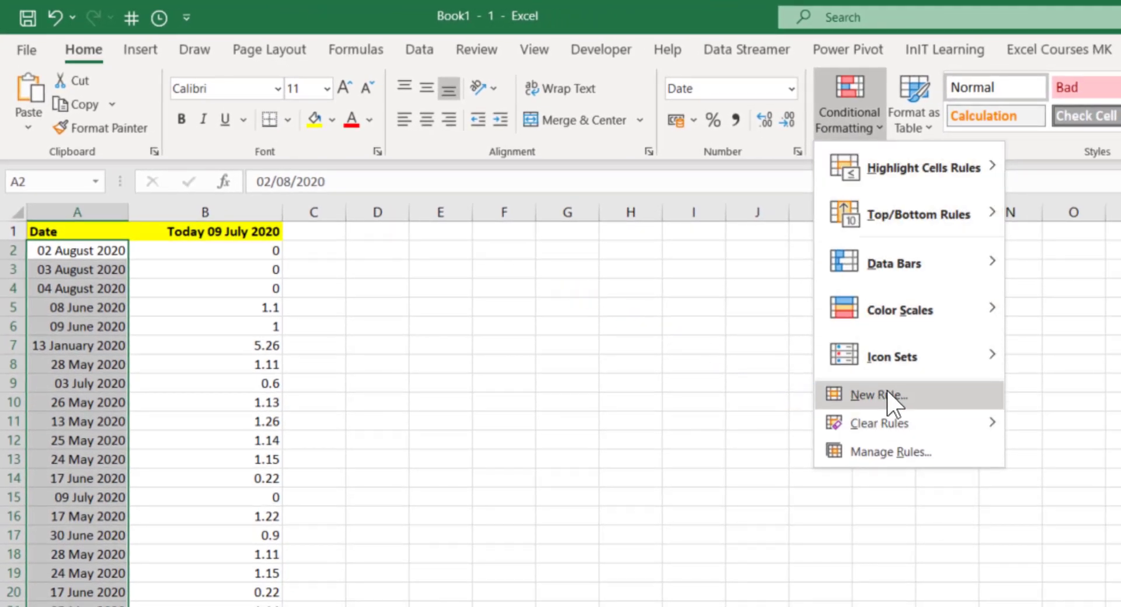
pyautogui.click(889, 397)
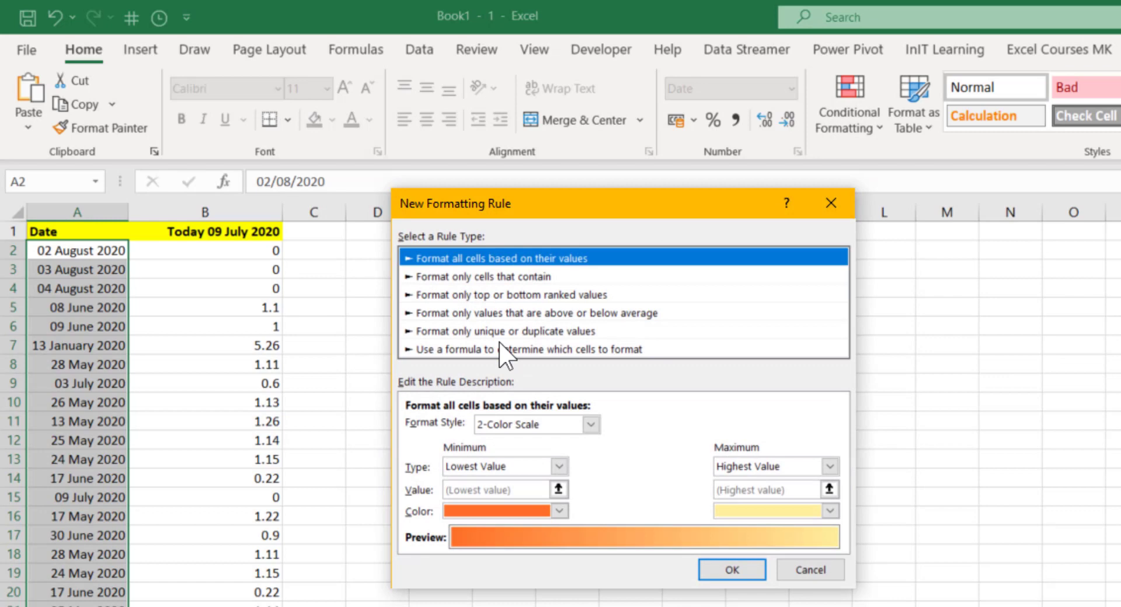
pyautogui.click(589, 349)
pyautogui.click(467, 425)
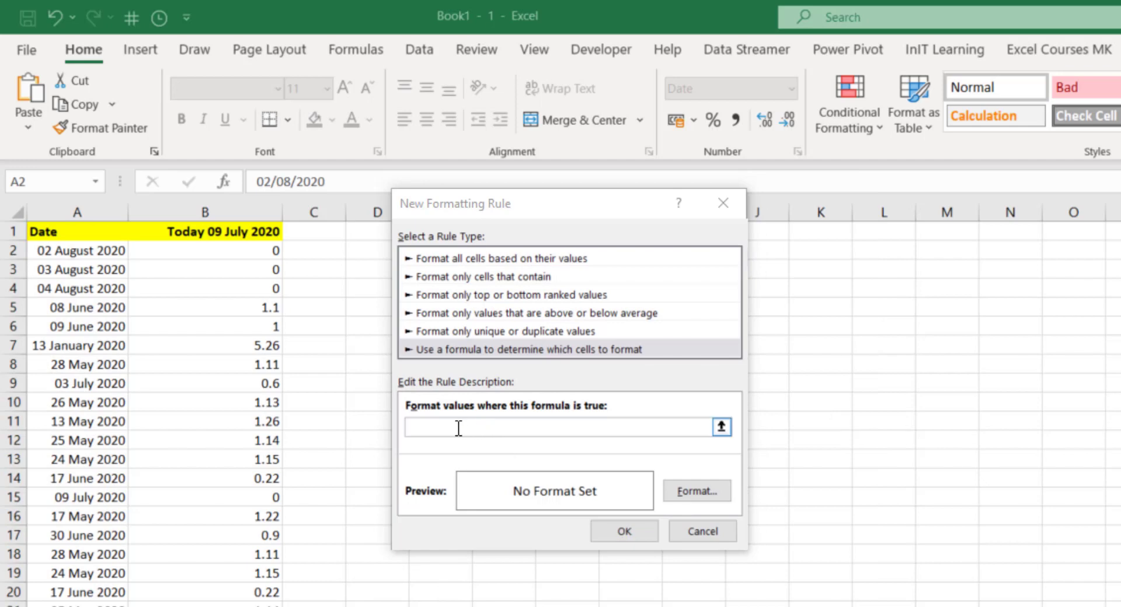
pyautogui.hotkey('ctrl', 'v')
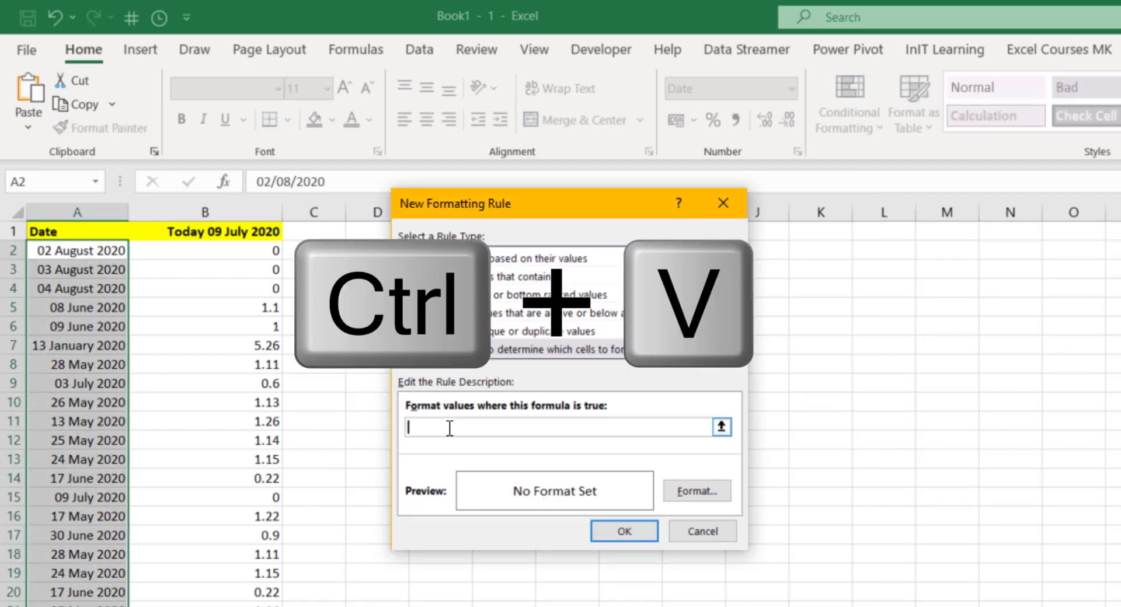
pyautogui.hotkey('ctrl', 'v')
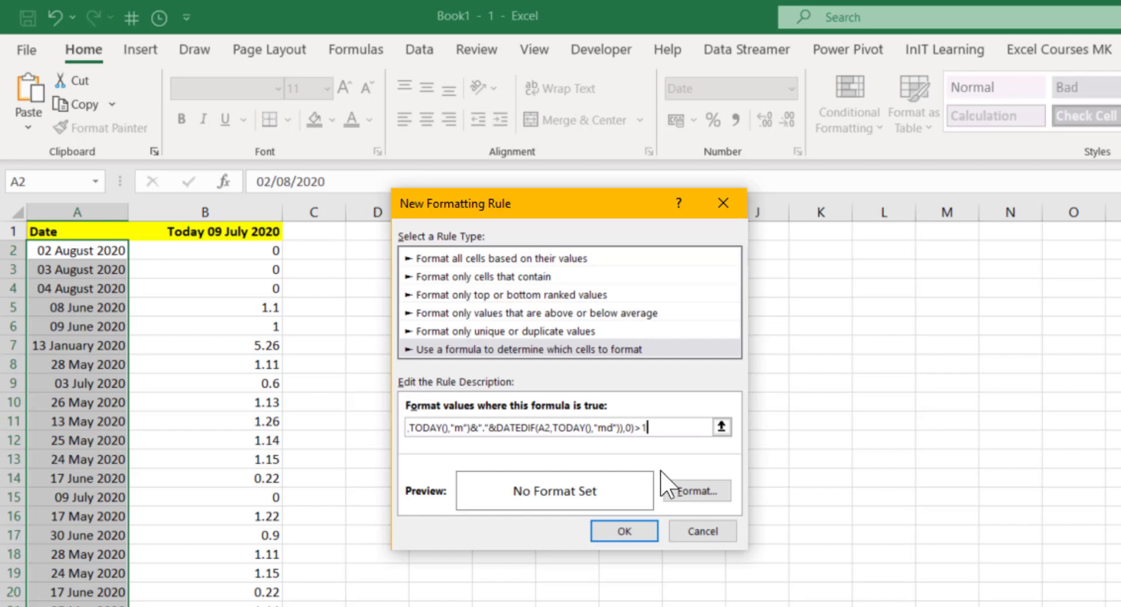
# Step: Format the rule with a red fill and bold black font, then apply it
pyautogui.click(698, 492)
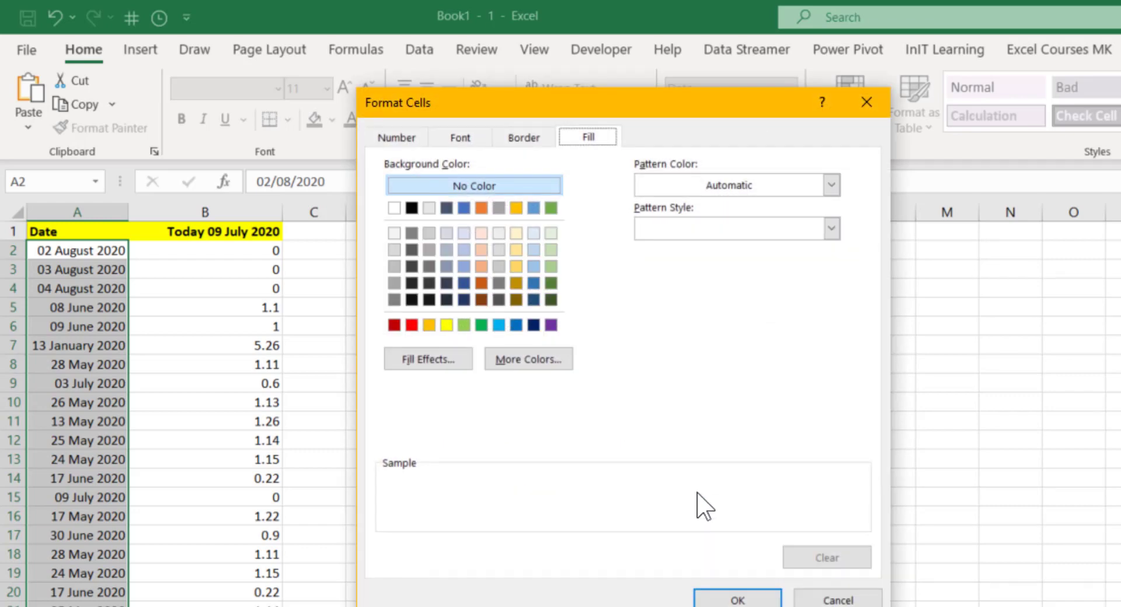
pyautogui.click(411, 324)
pyautogui.click(460, 137)
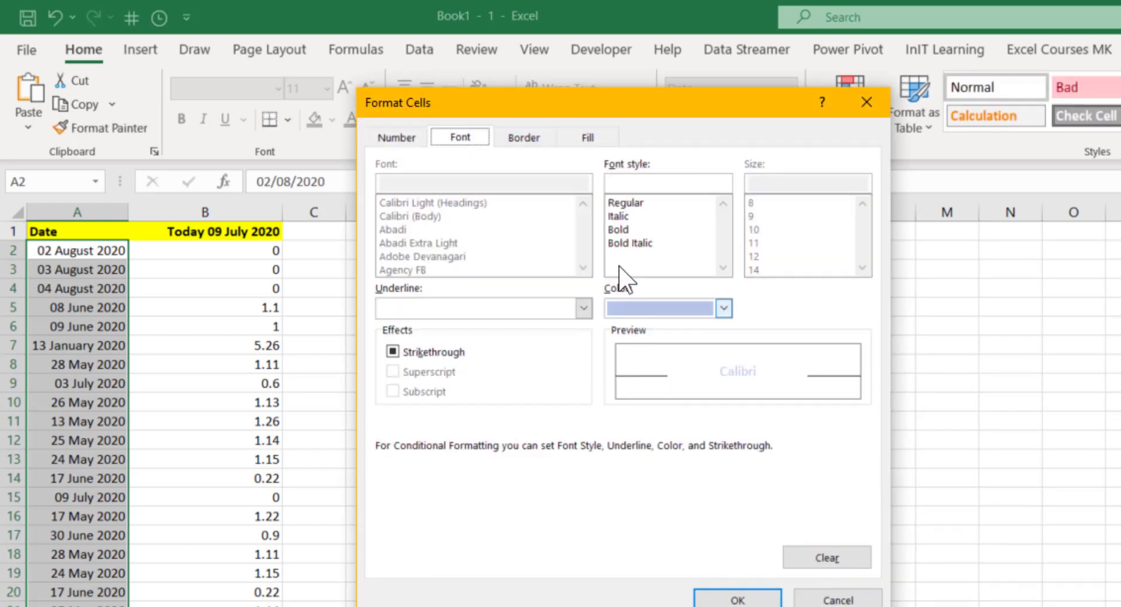
pyautogui.click(724, 309)
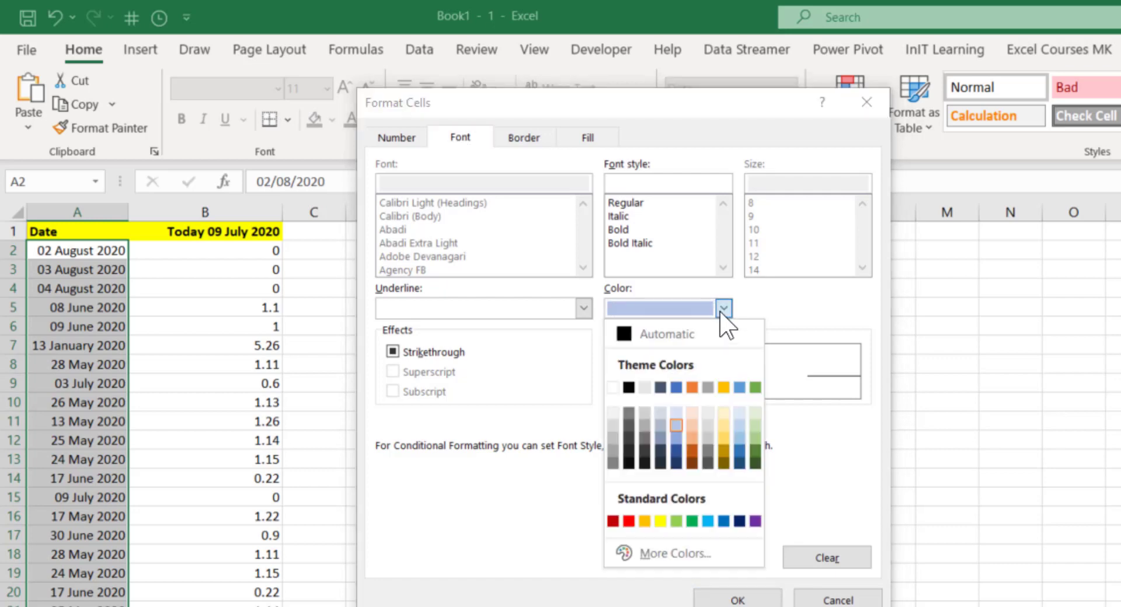
pyautogui.click(638, 340)
pyautogui.click(619, 228)
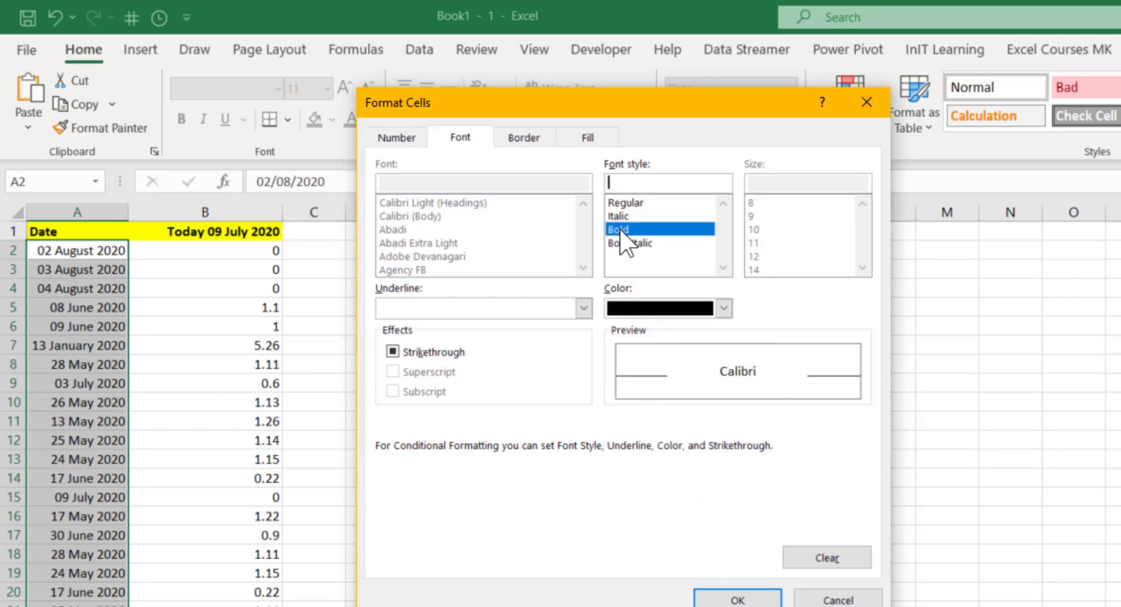
pyautogui.click(738, 600)
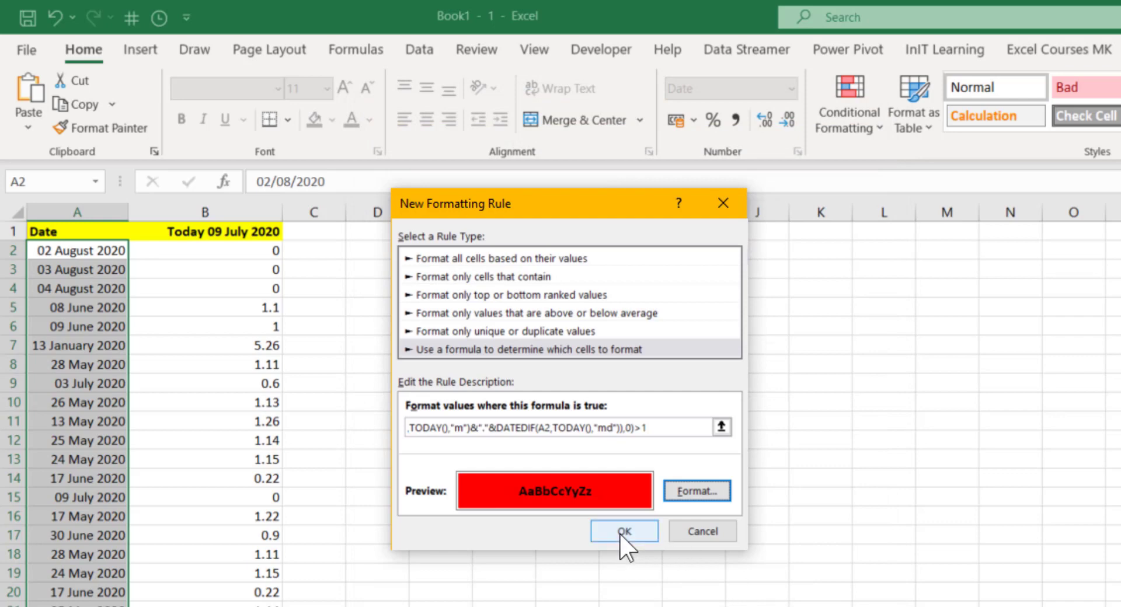
pyautogui.click(620, 535)
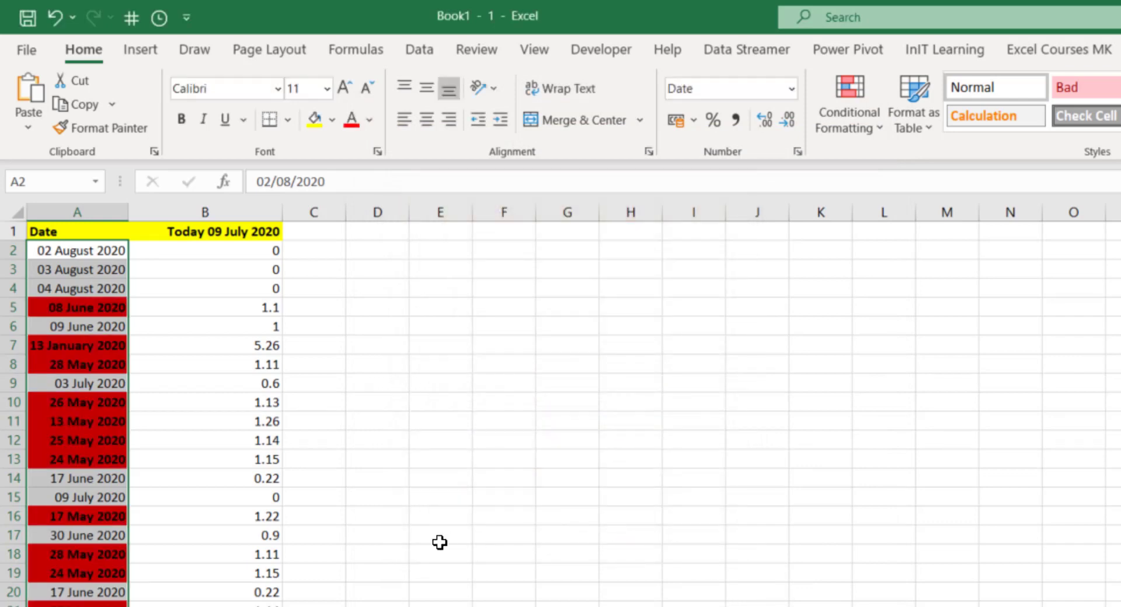
# Step: Delete the helper formulas from B2 down column B, keeping the red bold dates in column A
pyautogui.click(193, 377)
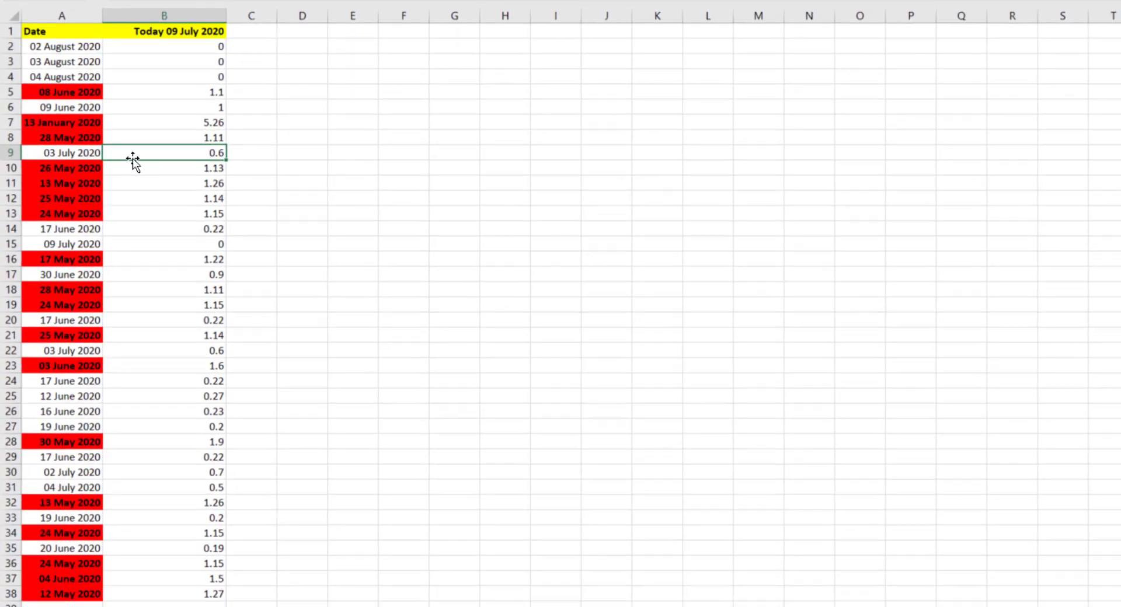
pyautogui.moveTo(210, 48); pyautogui.dragTo(208, 62)
pyautogui.moveTo(206, 99); pyautogui.dragTo(210, 595)
pyautogui.press('Delete')
pyautogui.click(294, 136)
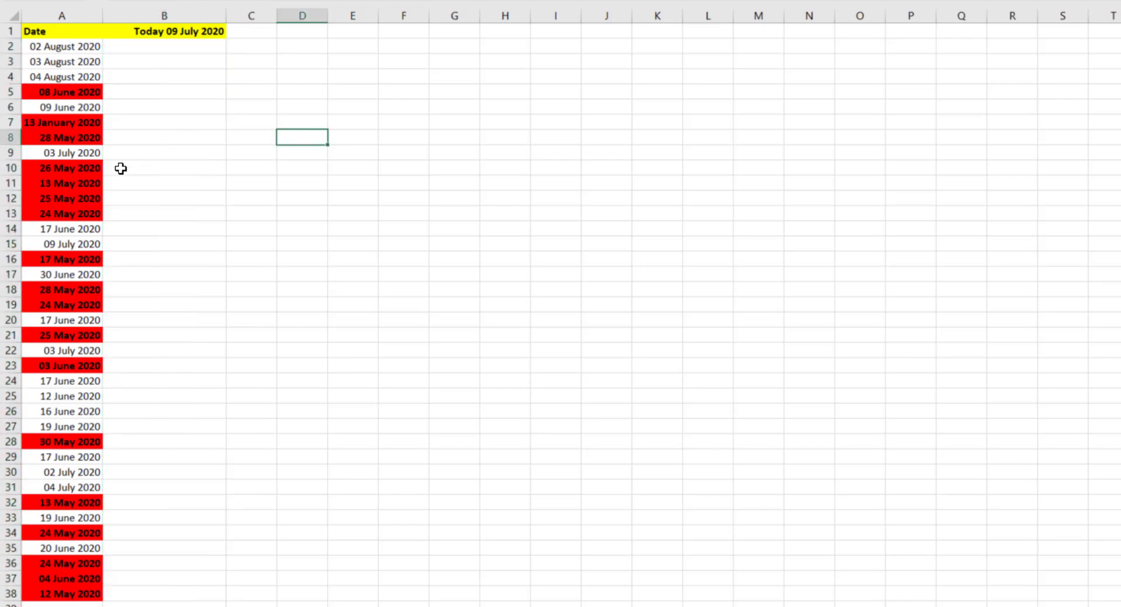